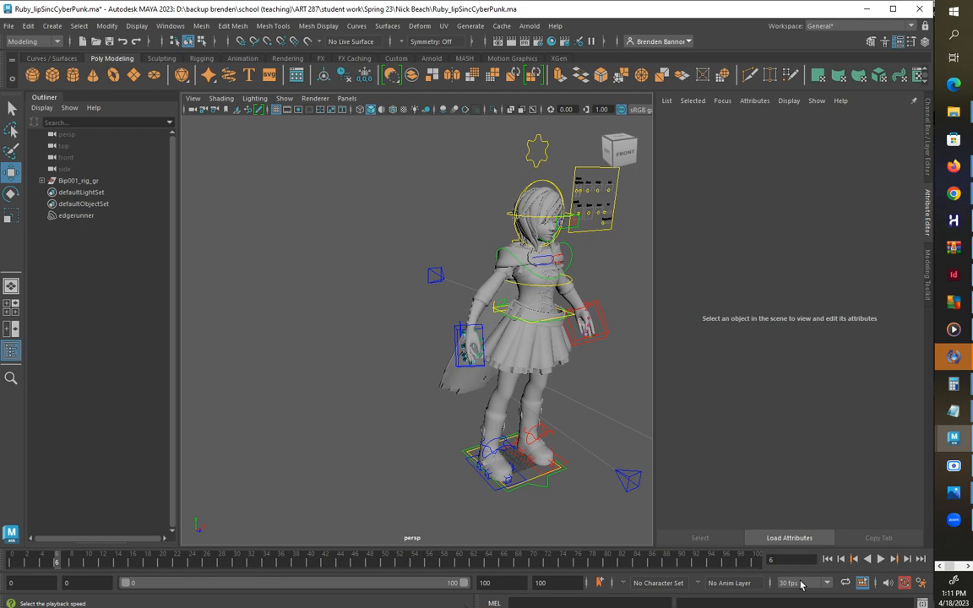
Examine the available playback frame rates for the scene
click(800, 583)
click(800, 583)
click(800, 583)
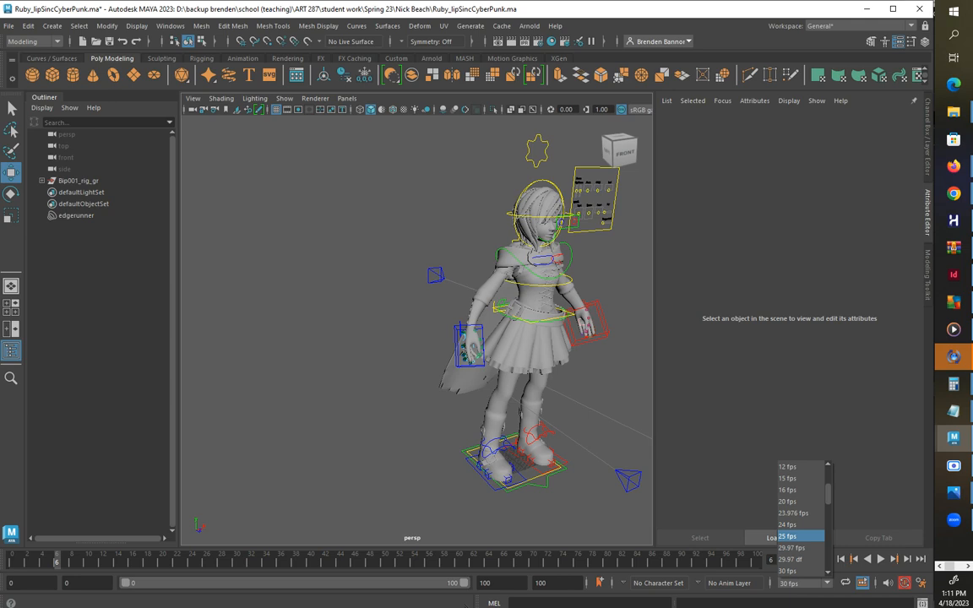
Switch to Premiere Pro and create a new project named vid in the Video into Maya folder
key(alt+Tab)
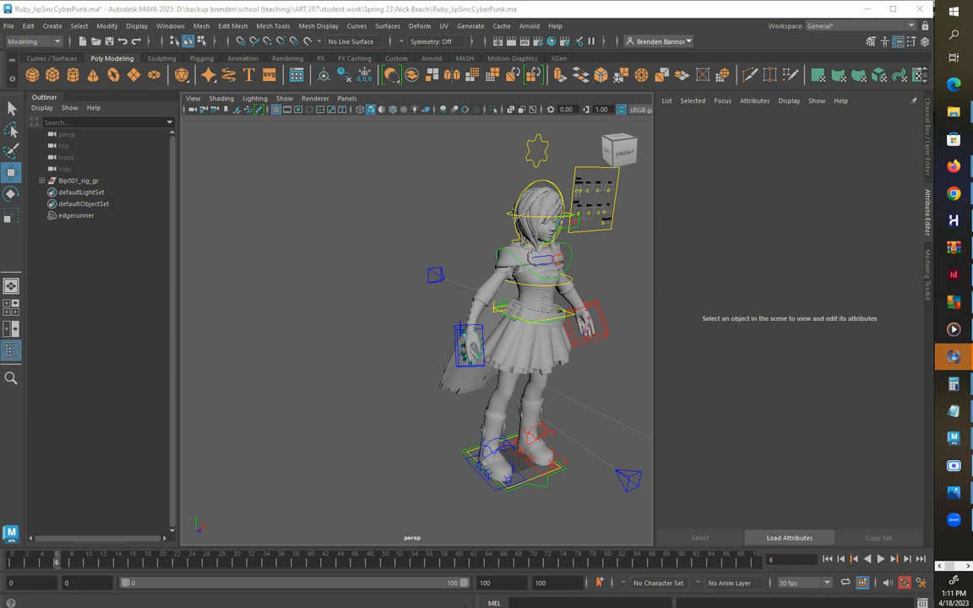
key(alt+Tab)
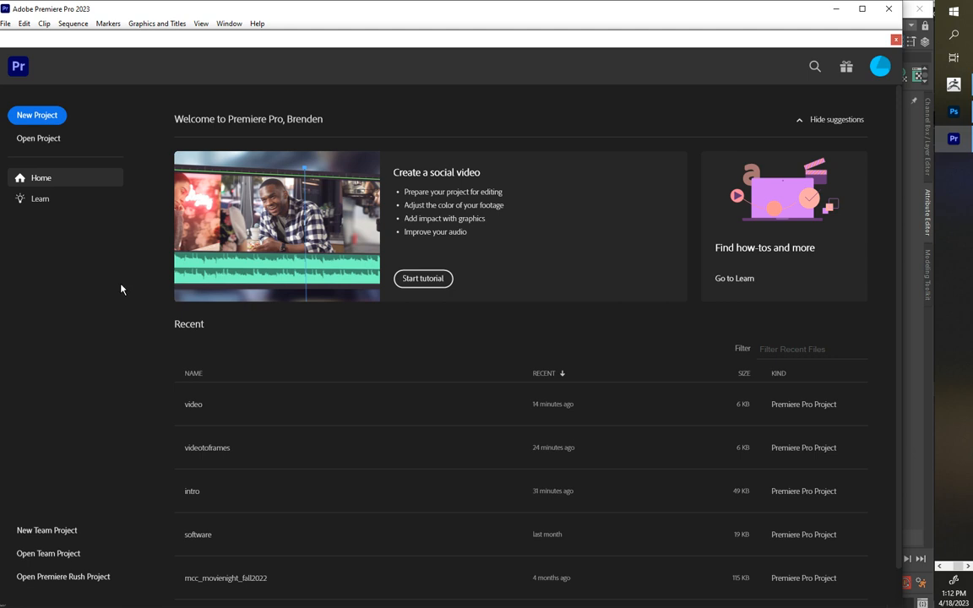
click(42, 118)
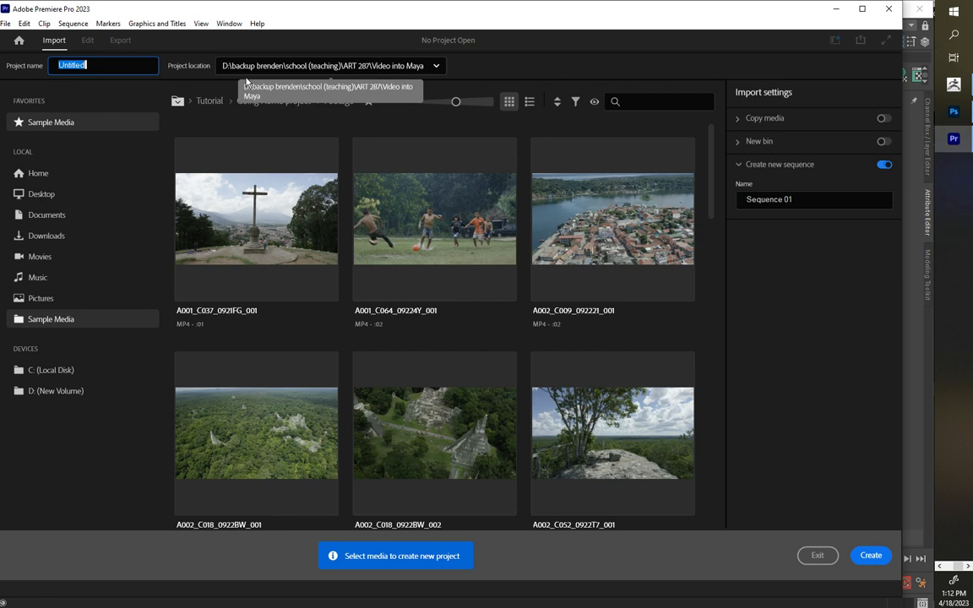
text(fra)
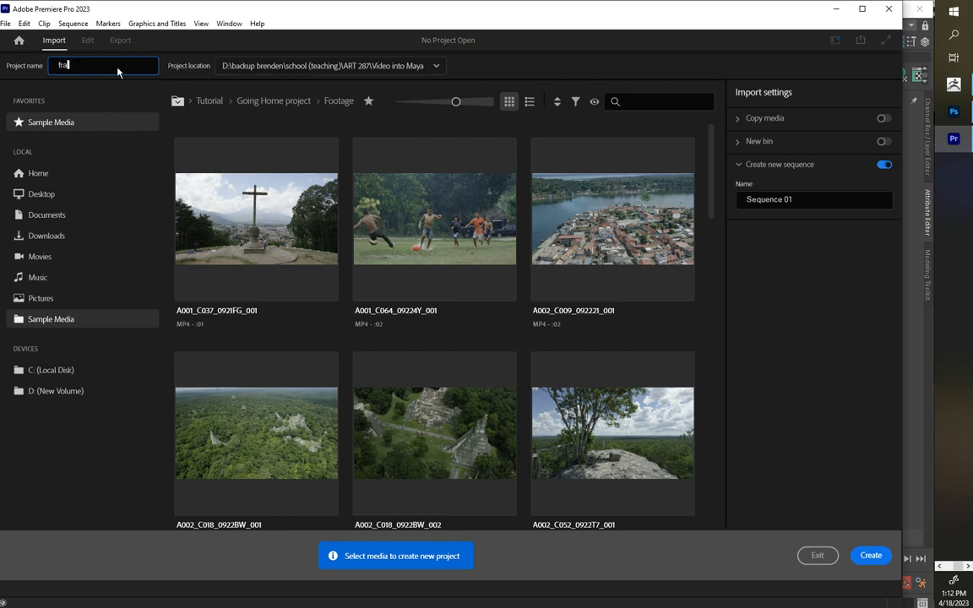
key(BackSpace)
key(BackSpace)
key(BackSpace)
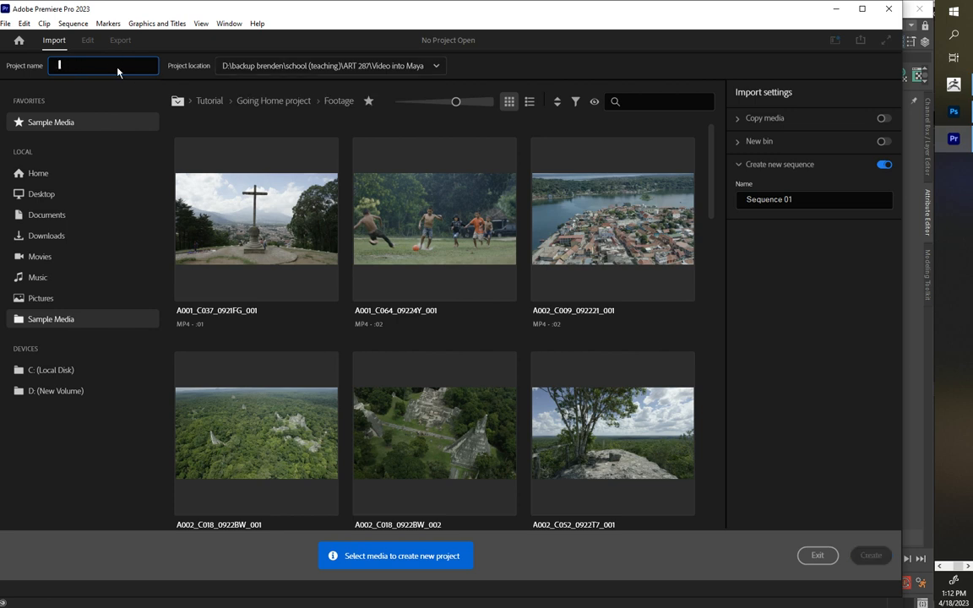
text(vid)
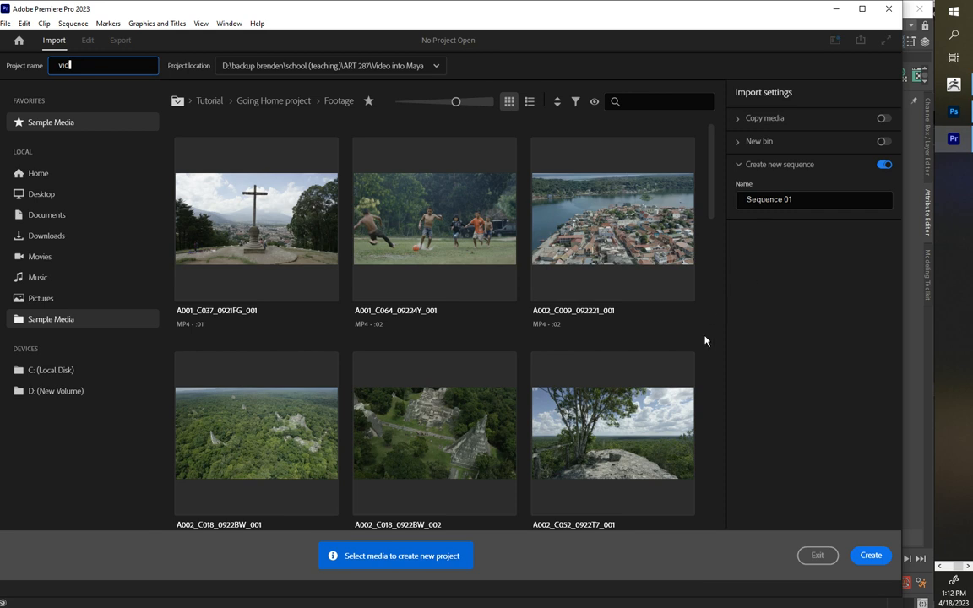
scroll(703, 342, down, 5)
scroll(706, 355, down, 3)
scroll(706, 350, up, 7)
click(870, 556)
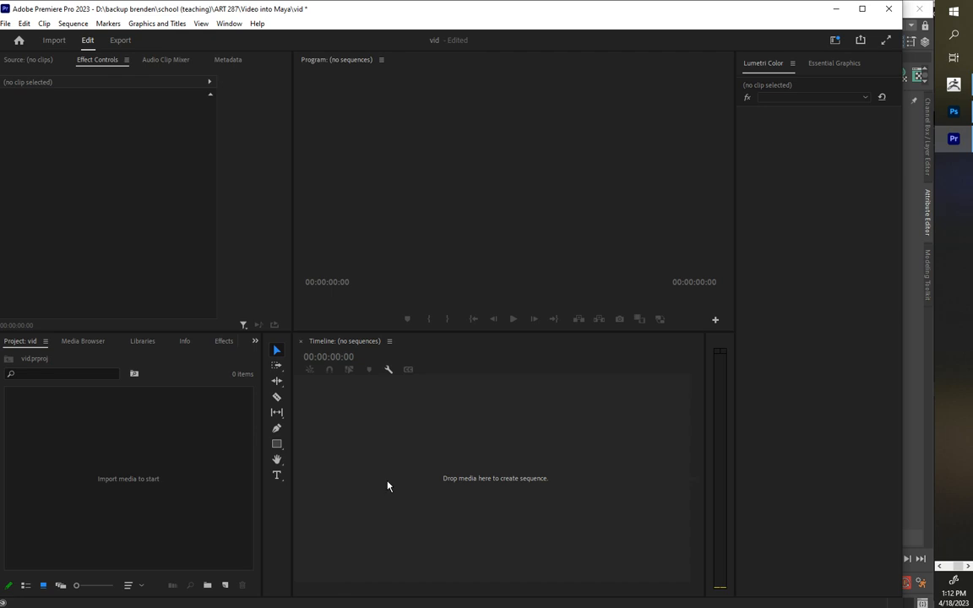
Start a media import into the project and browse to the ART 287 folder
click(105, 441)
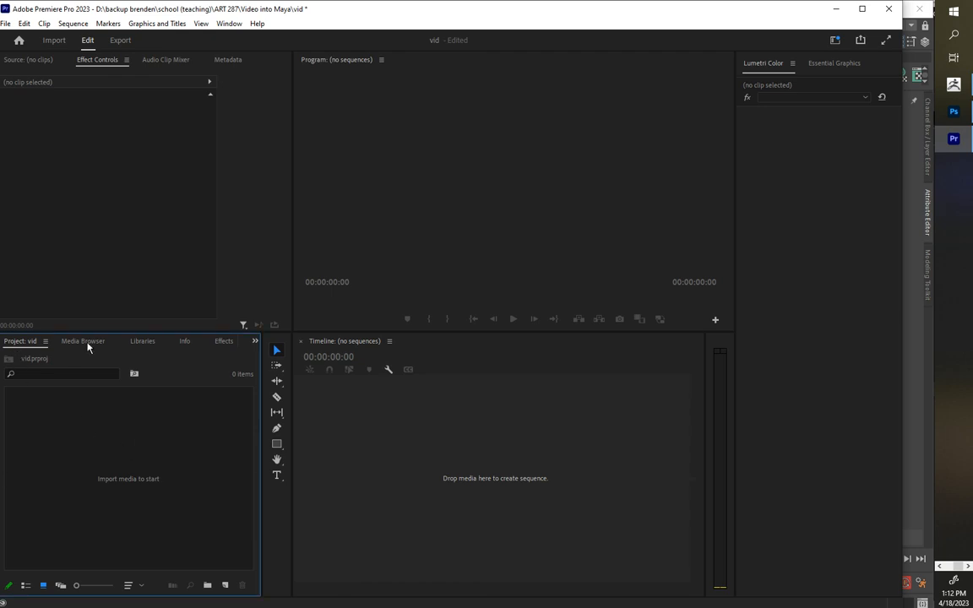
double_click(126, 458)
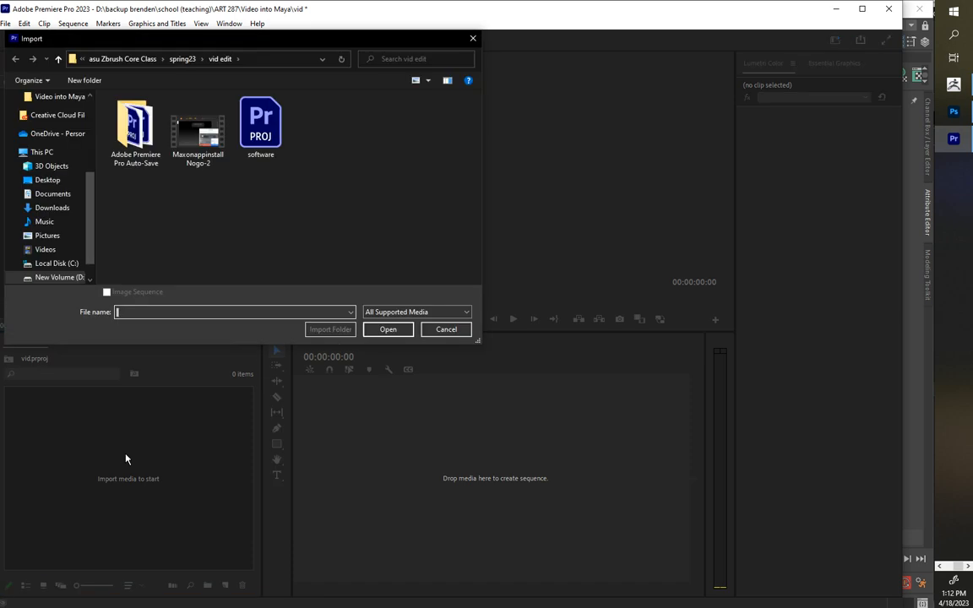
click(106, 62)
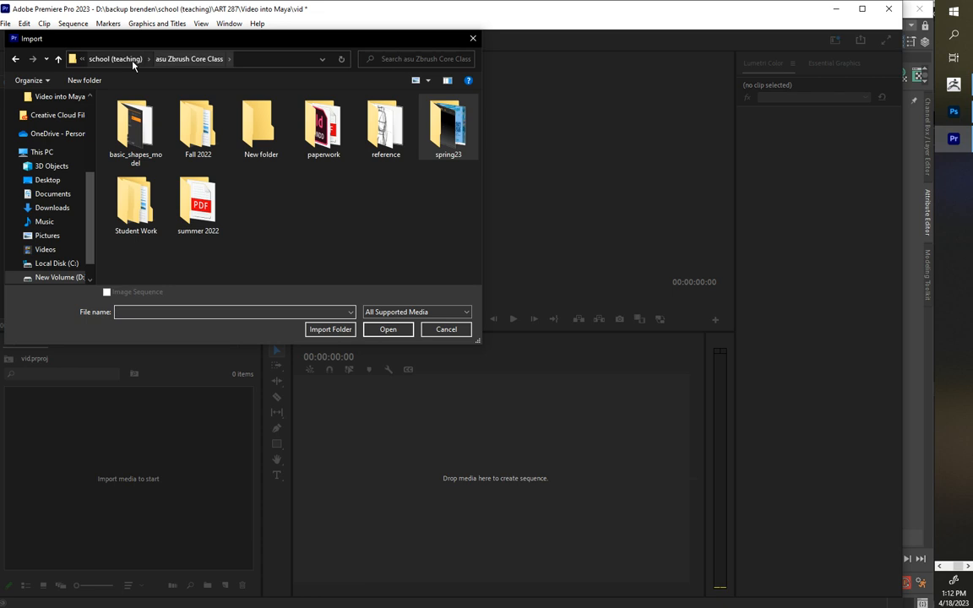
click(127, 61)
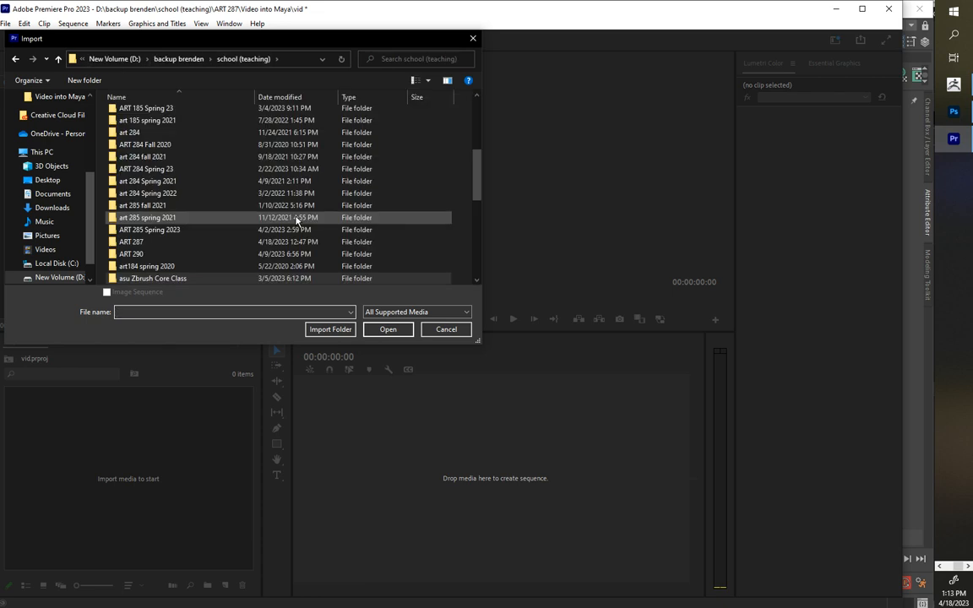
double_click(137, 243)
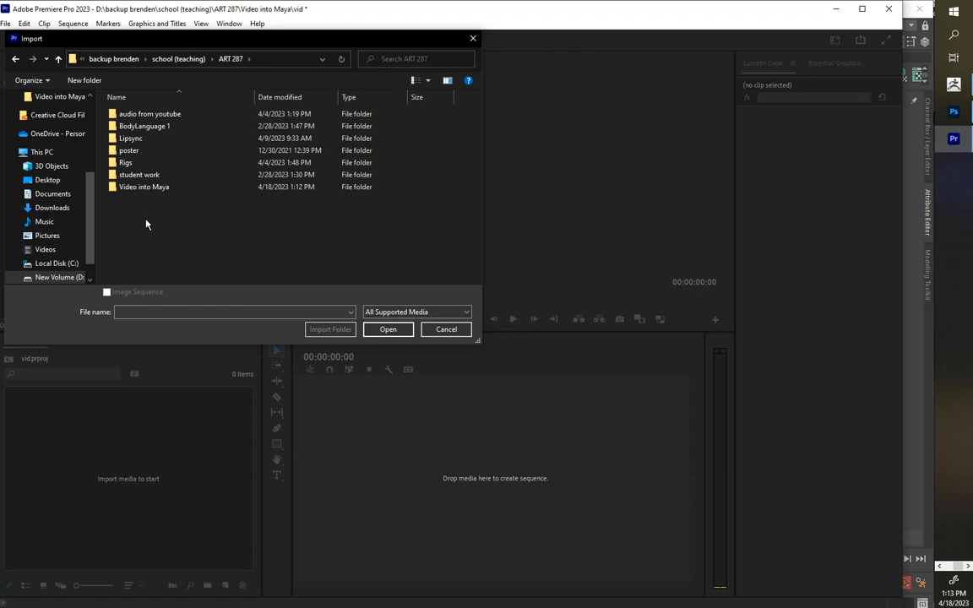
Look for footage in the audio from youtube folder and the school (teaching) folder list, returning to ART 287
double_click(137, 113)
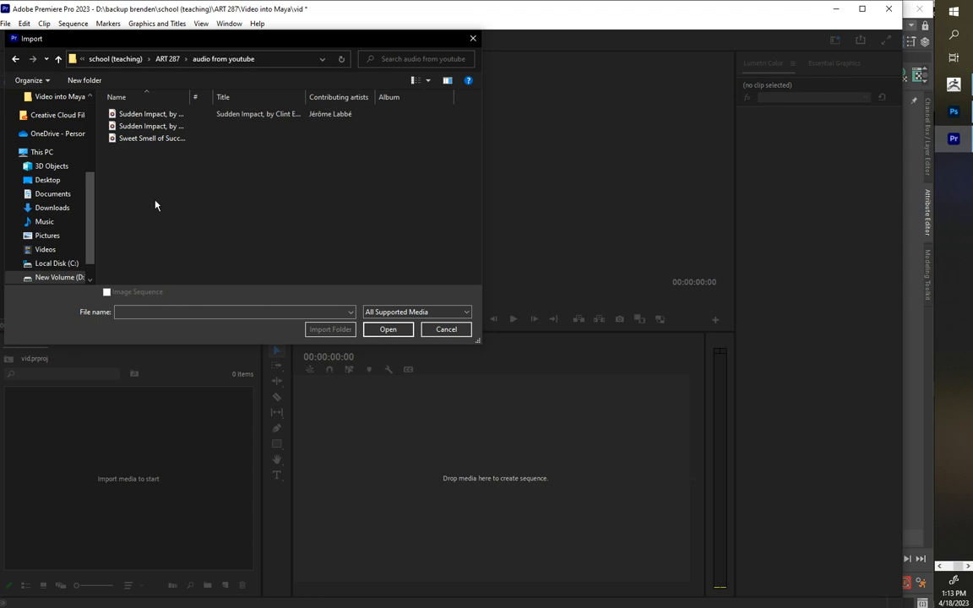
click(170, 60)
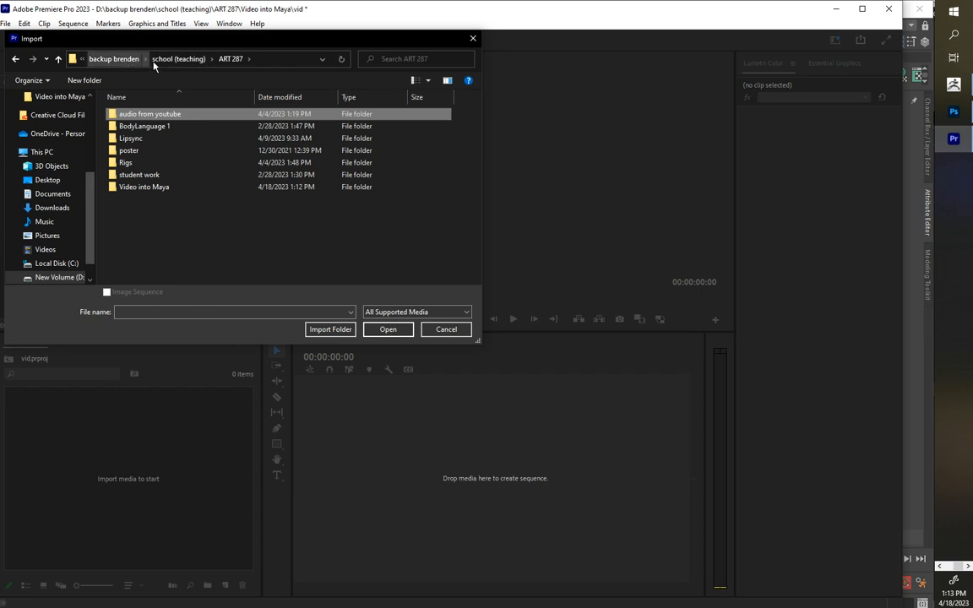
click(176, 60)
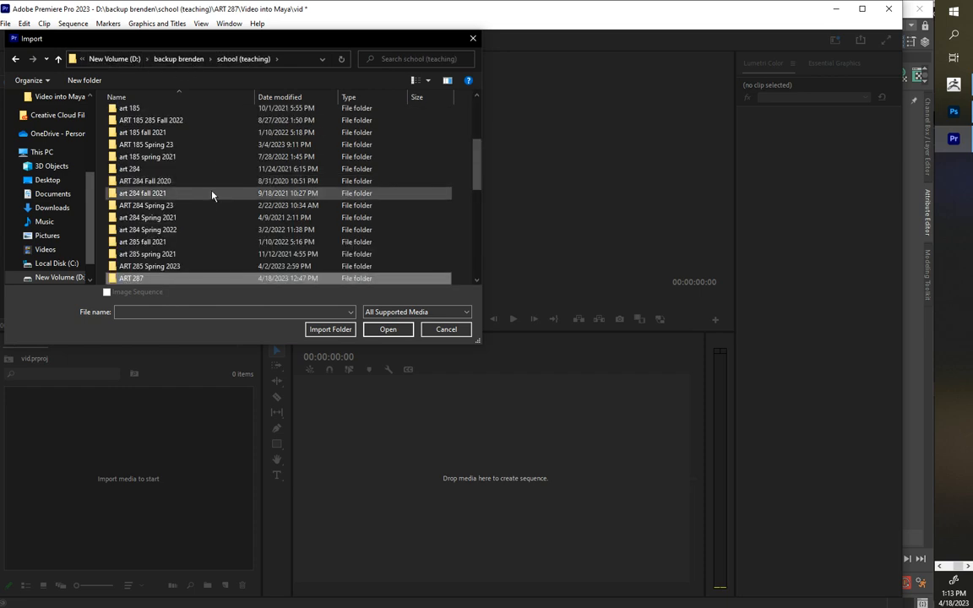
scroll(212, 194, down, 5)
scroll(212, 195, down, 1)
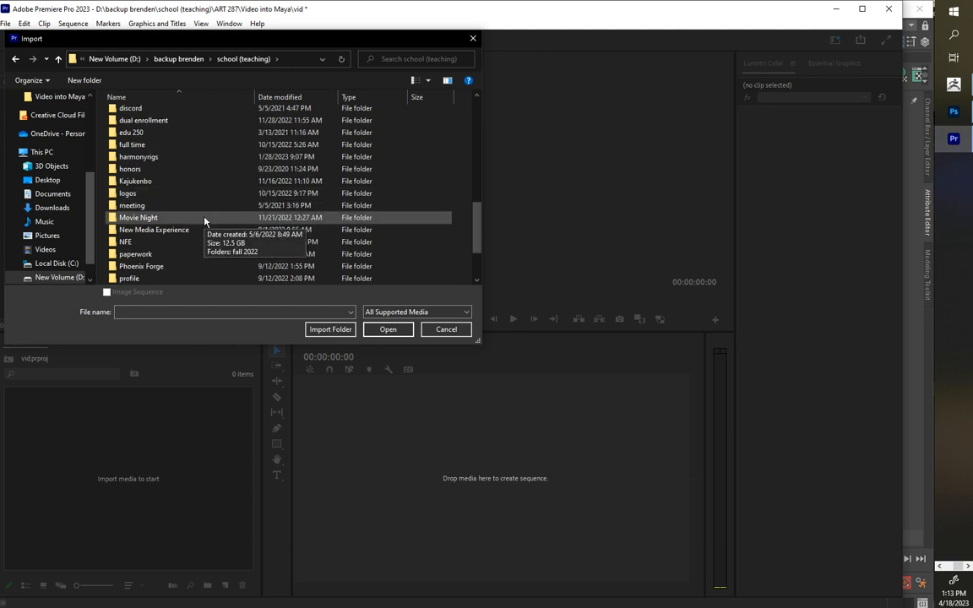
scroll(205, 221, down, 2)
scroll(204, 220, up, 6)
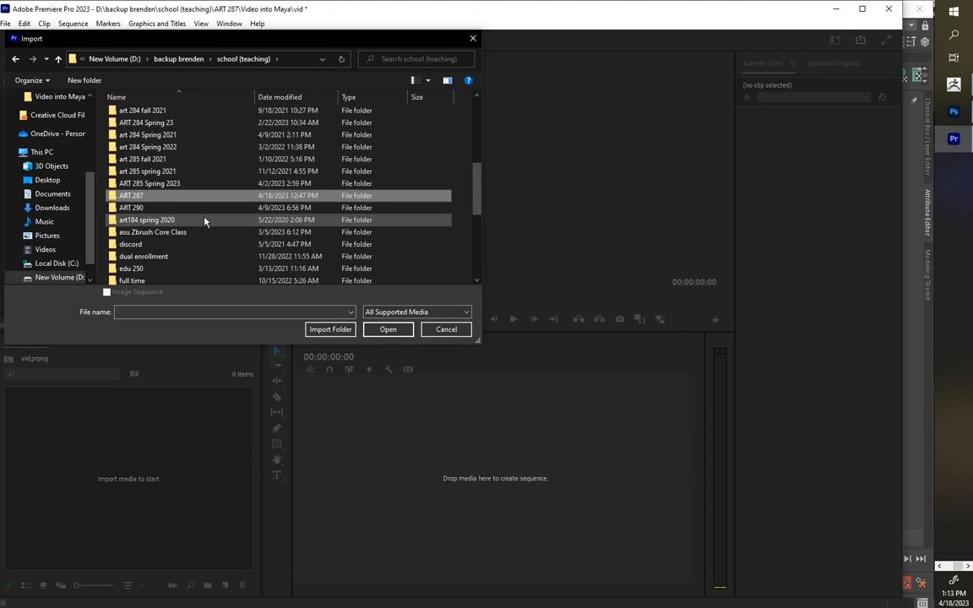
scroll(152, 210, up, 1)
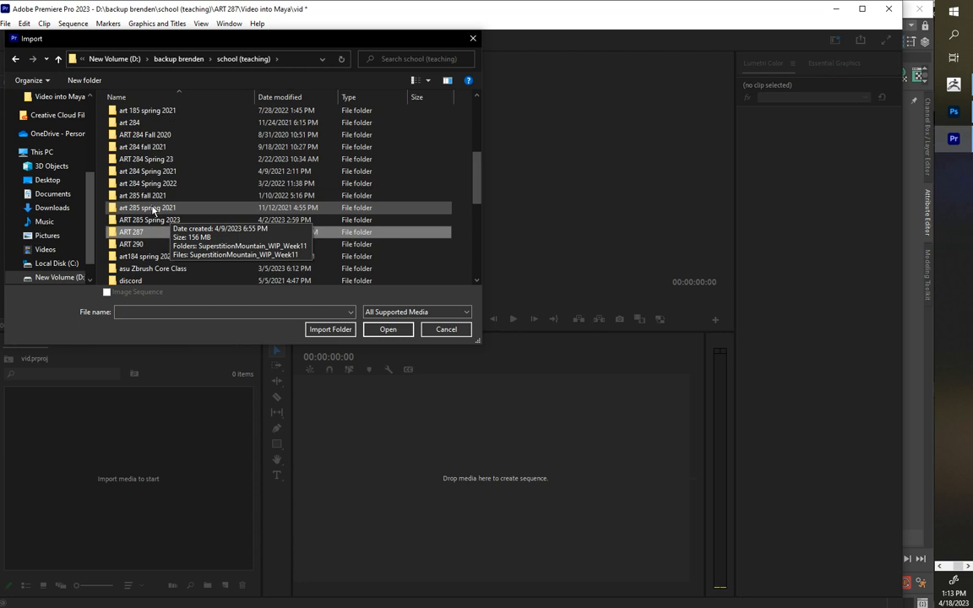
double_click(141, 231)
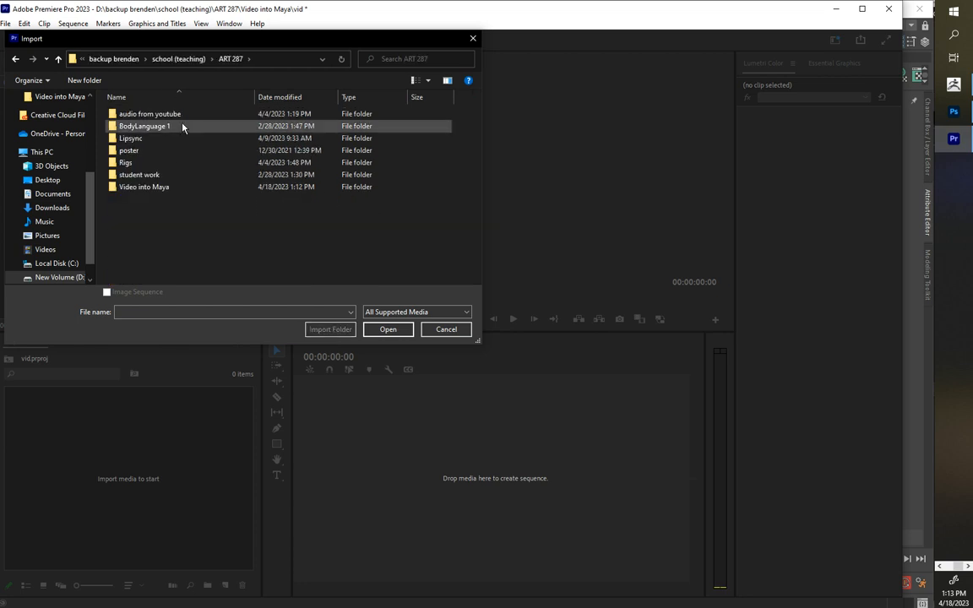
Check the Video into Maya and audio from youtube folders for a video to import
double_click(134, 188)
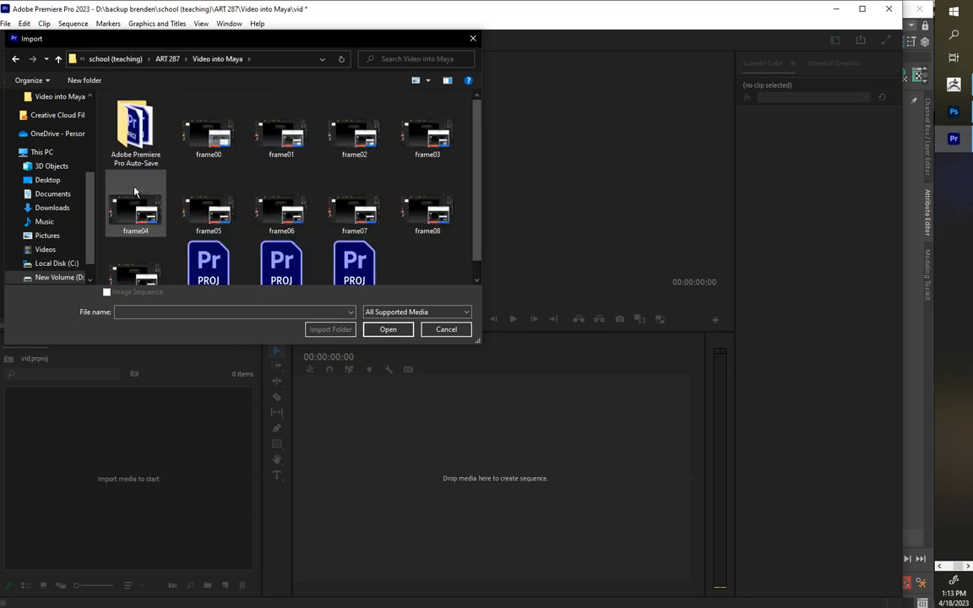
scroll(206, 202, down, 1)
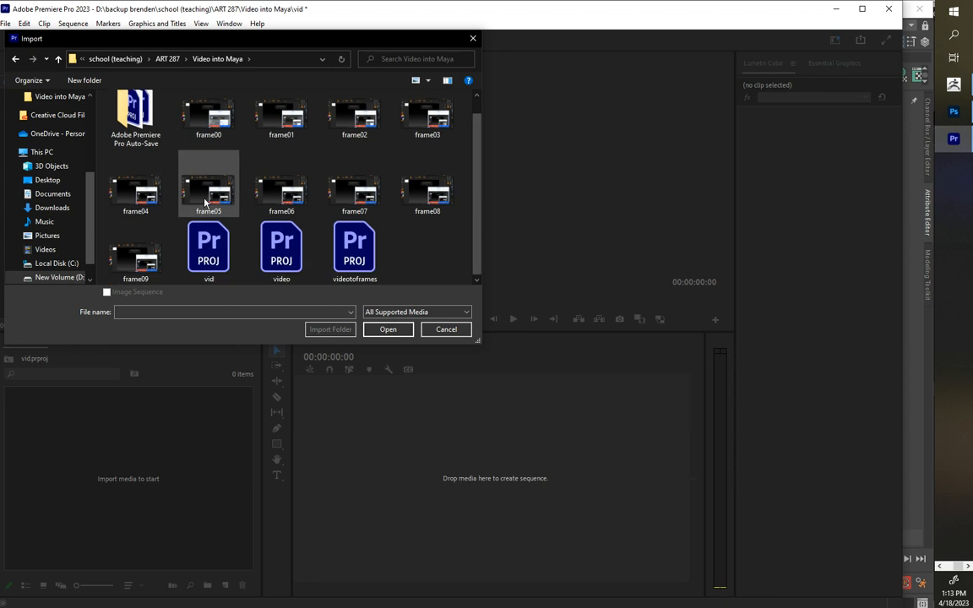
scroll(205, 202, up, 1)
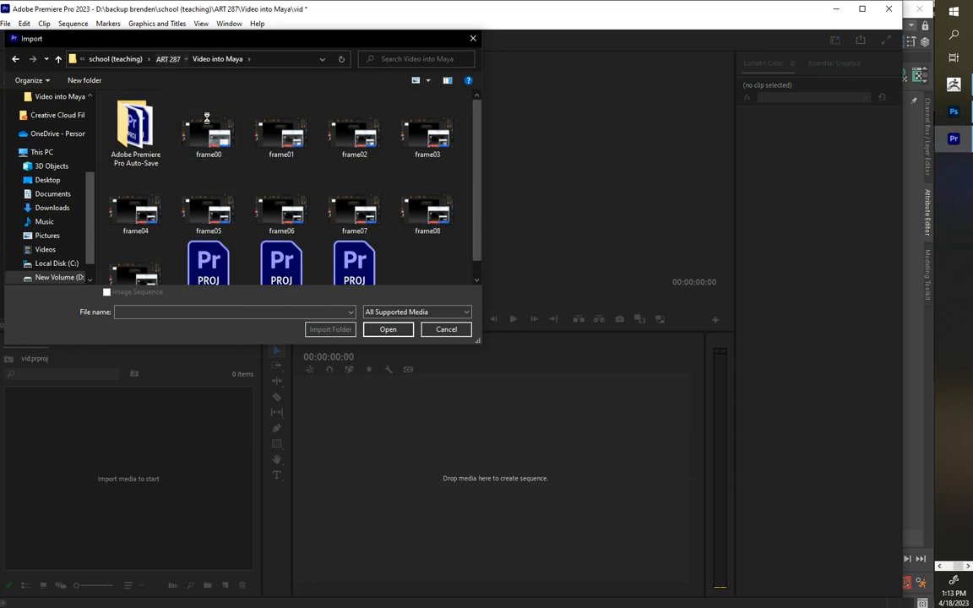
key(alt+Up)
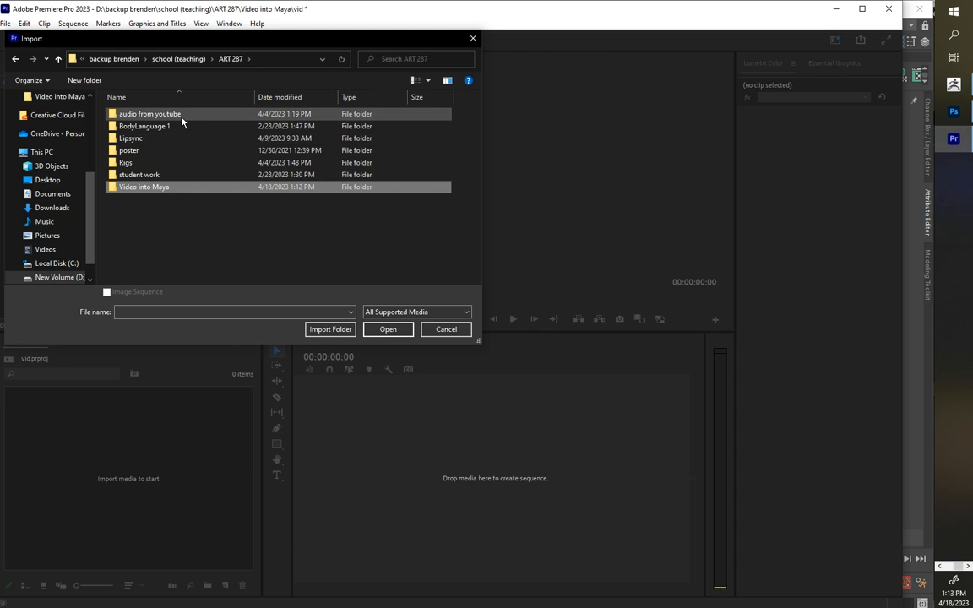
double_click(182, 121)
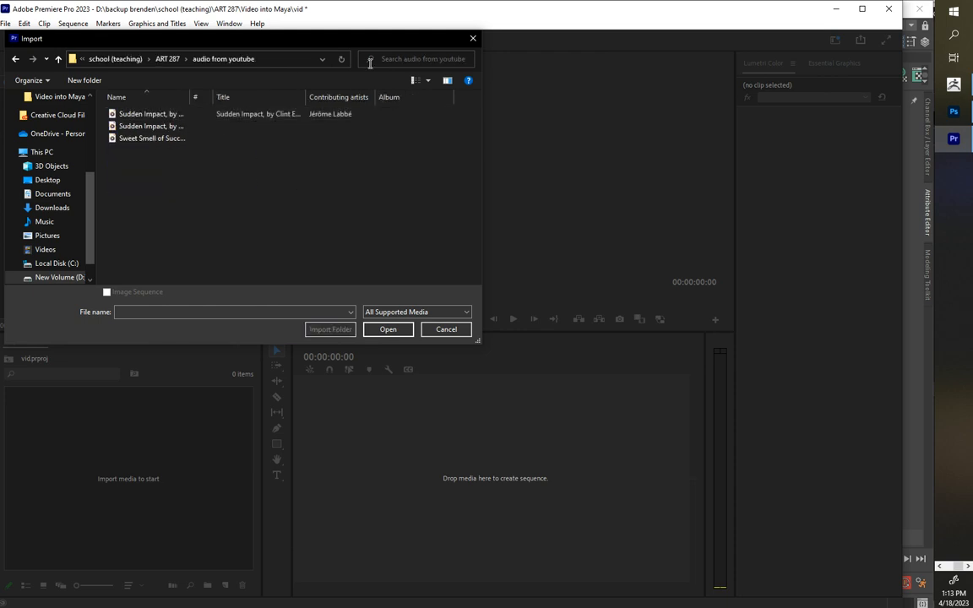
click(59, 64)
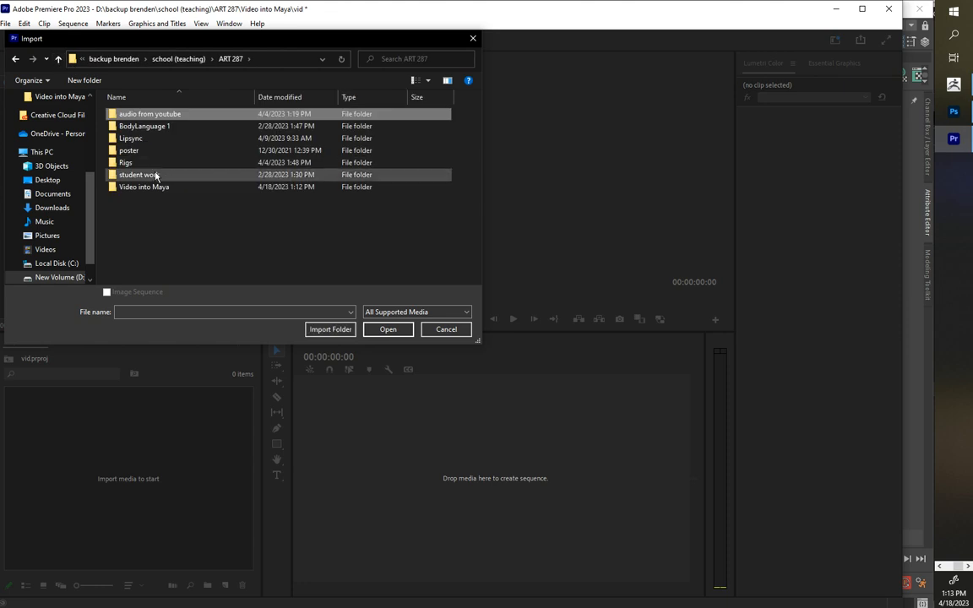
Look for a video through the files of the fourth student's folder under student work, Spring 23
double_click(156, 175)
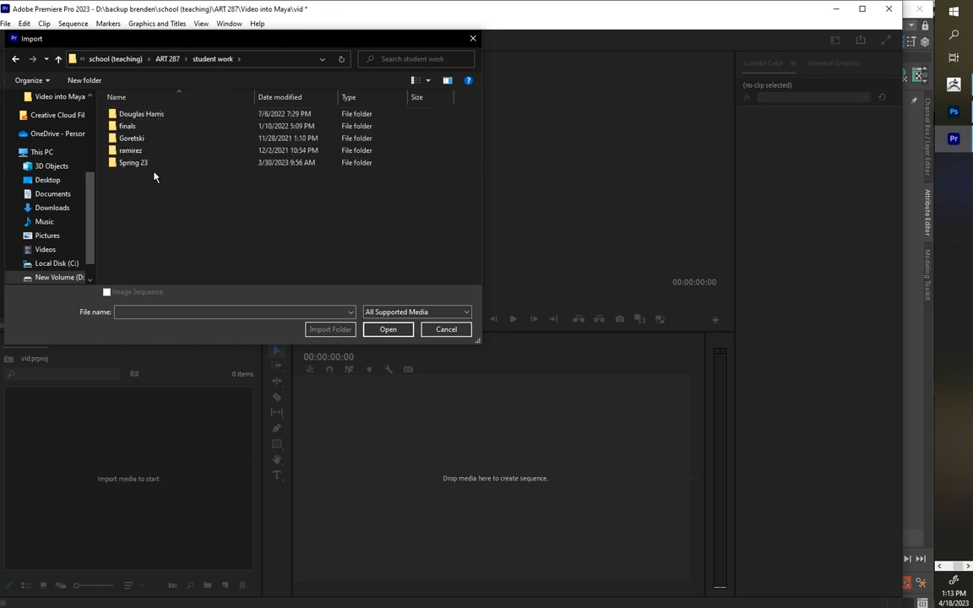
double_click(135, 164)
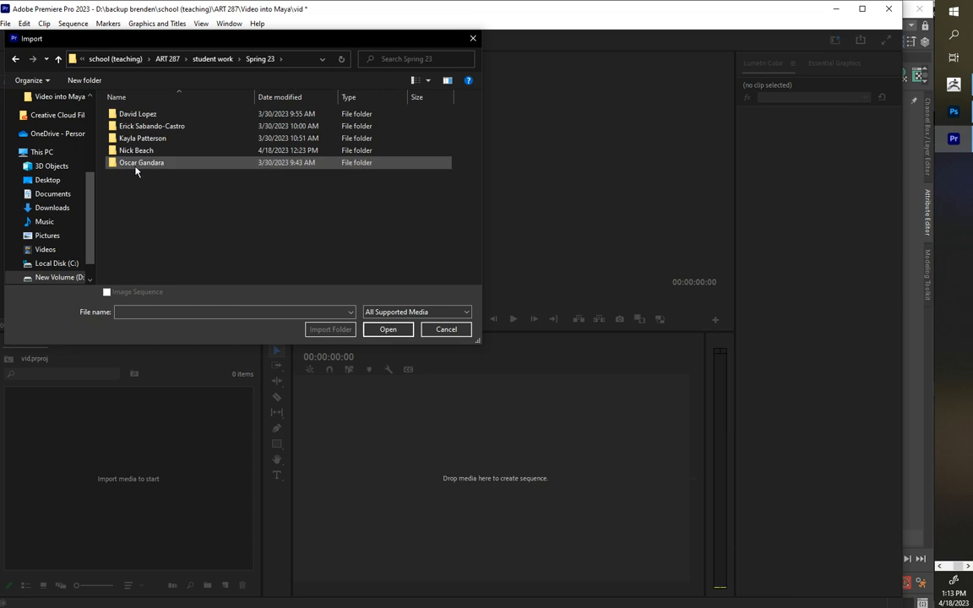
double_click(138, 152)
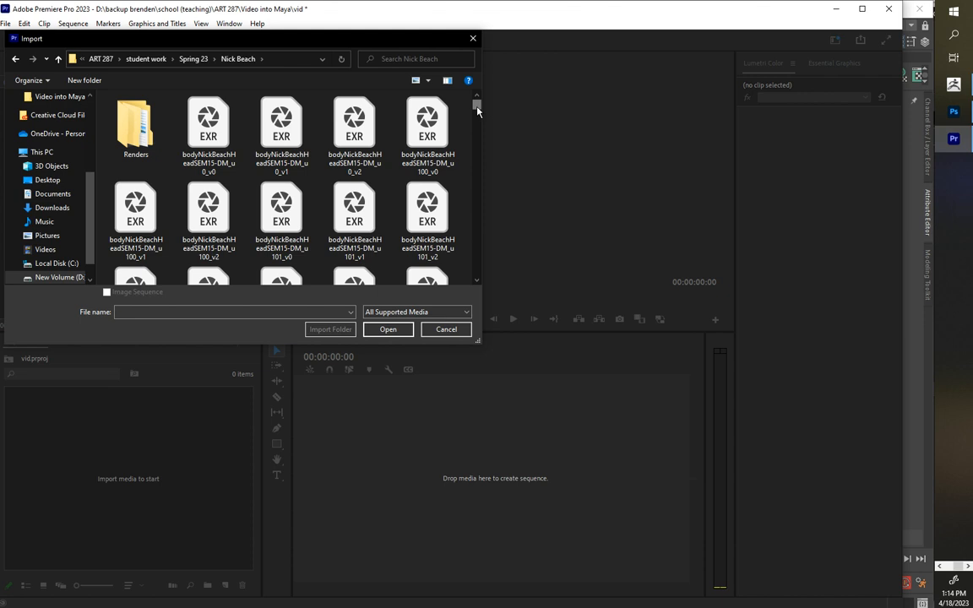
drag(477, 104, 475, 275)
scroll(425, 254, up, 2)
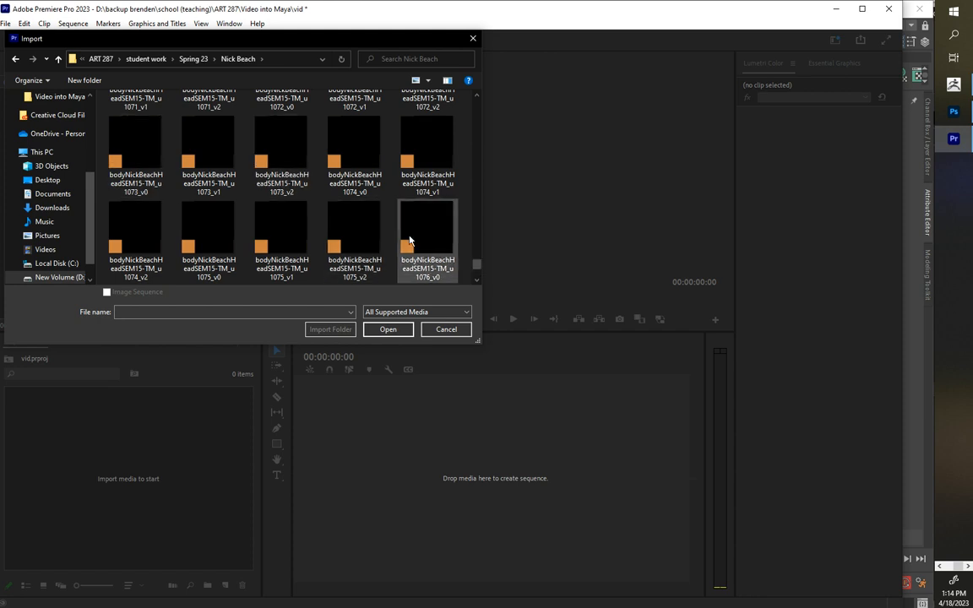
scroll(475, 267, down, 3)
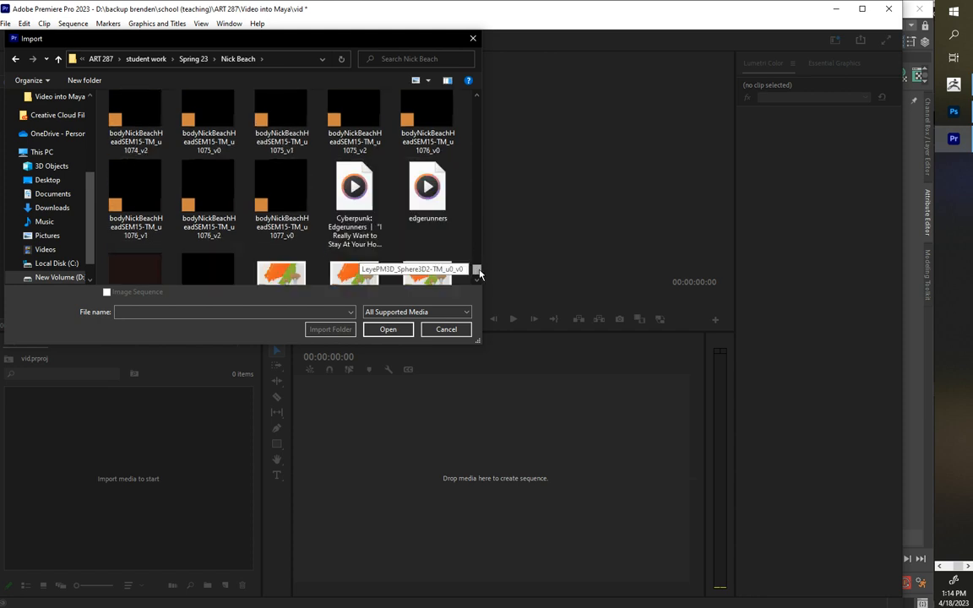
click(232, 61)
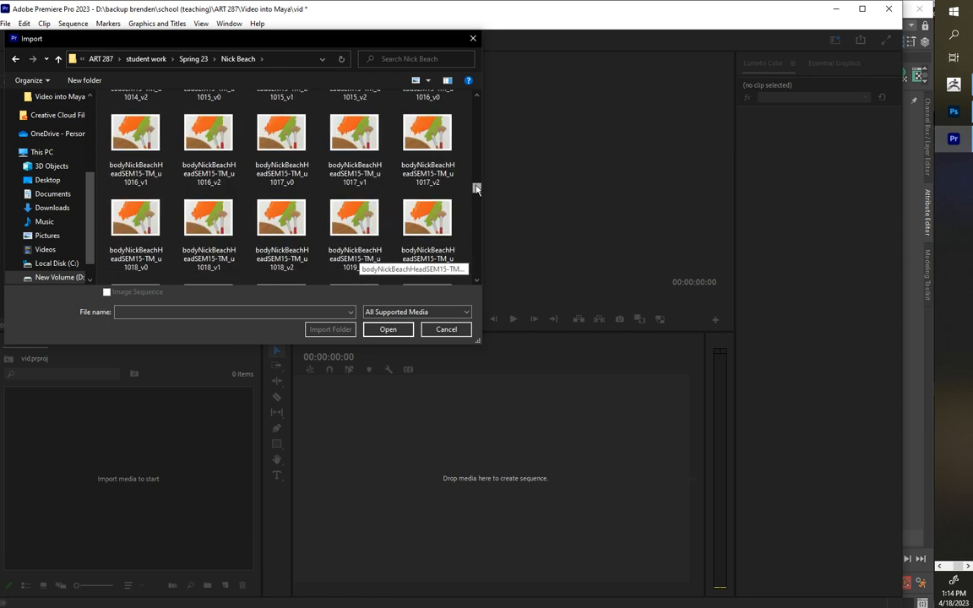
Return to ART 287 and check the BodyLanguage 1 folder for importable media
click(189, 61)
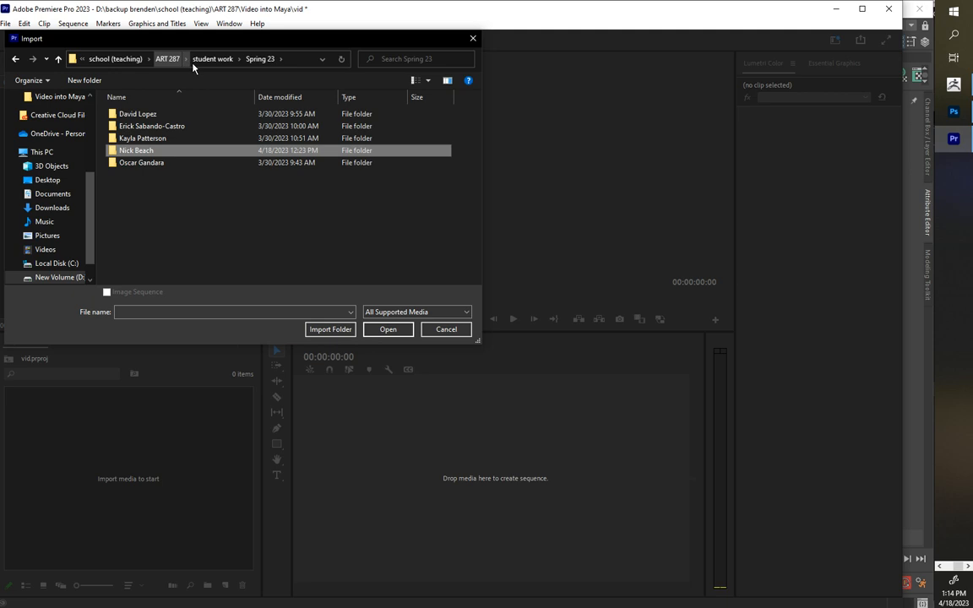
click(169, 60)
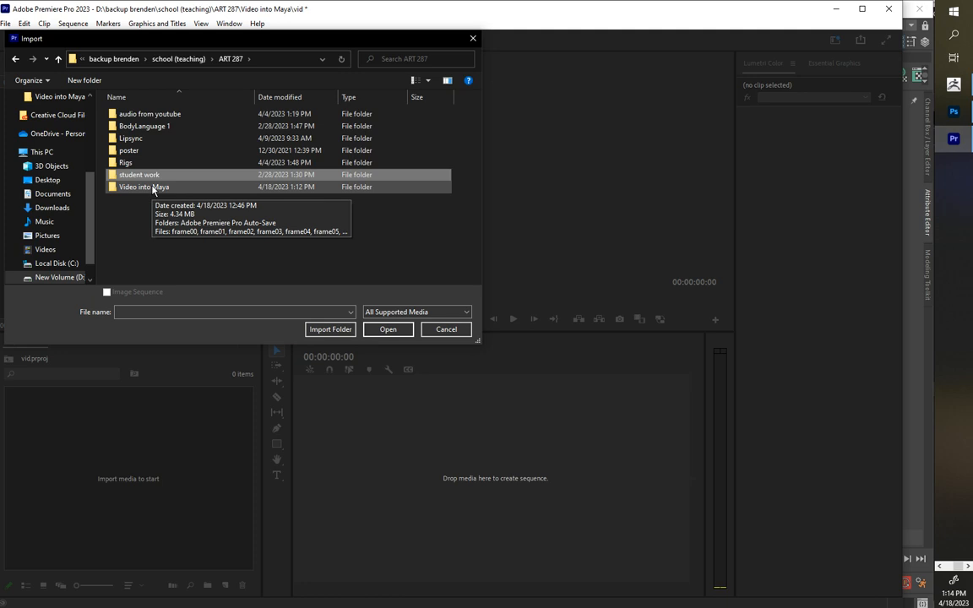
double_click(156, 127)
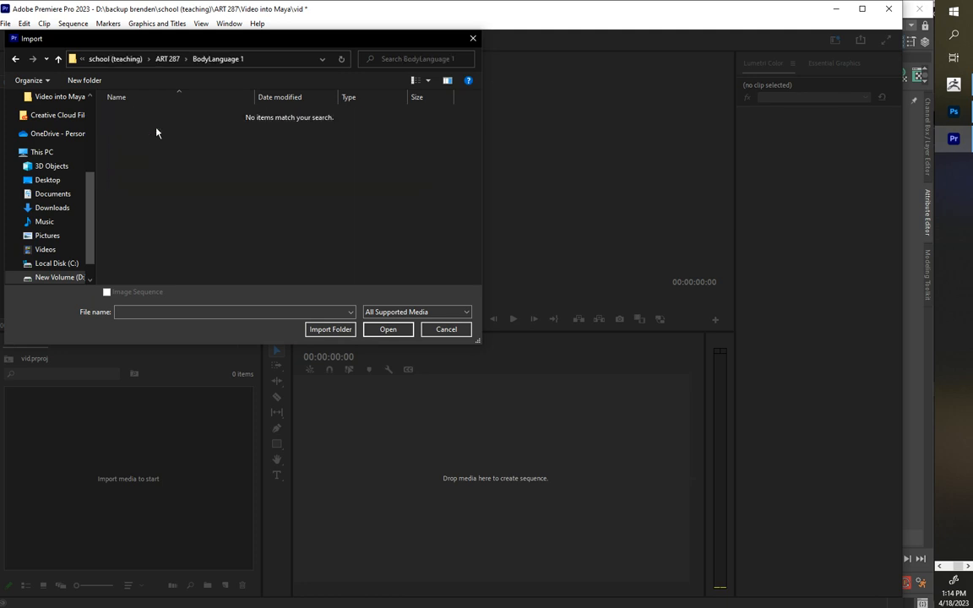
Return to ART 287 and check the Lipsync, Rigs and poster folders for a video to import
click(167, 58)
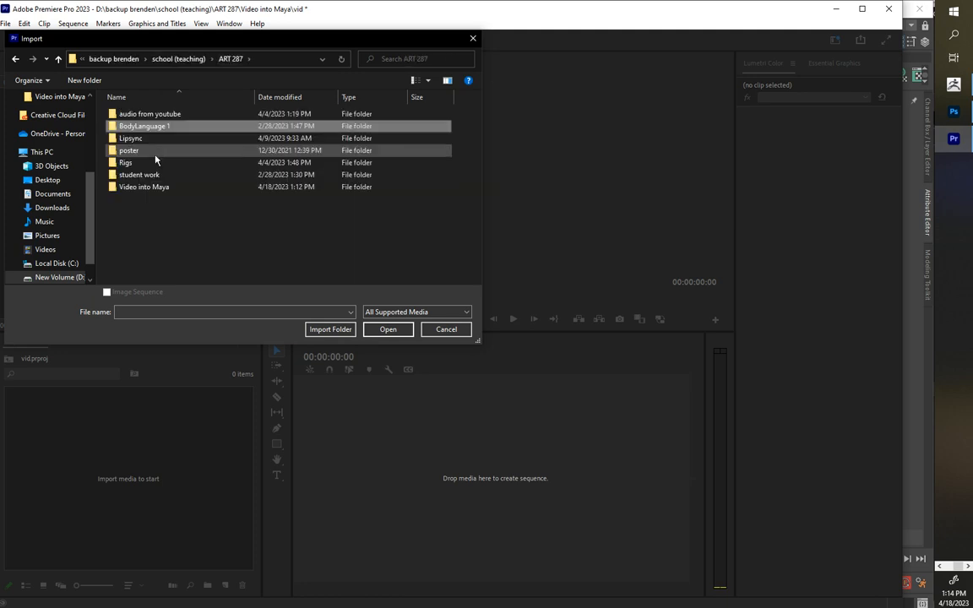
double_click(153, 142)
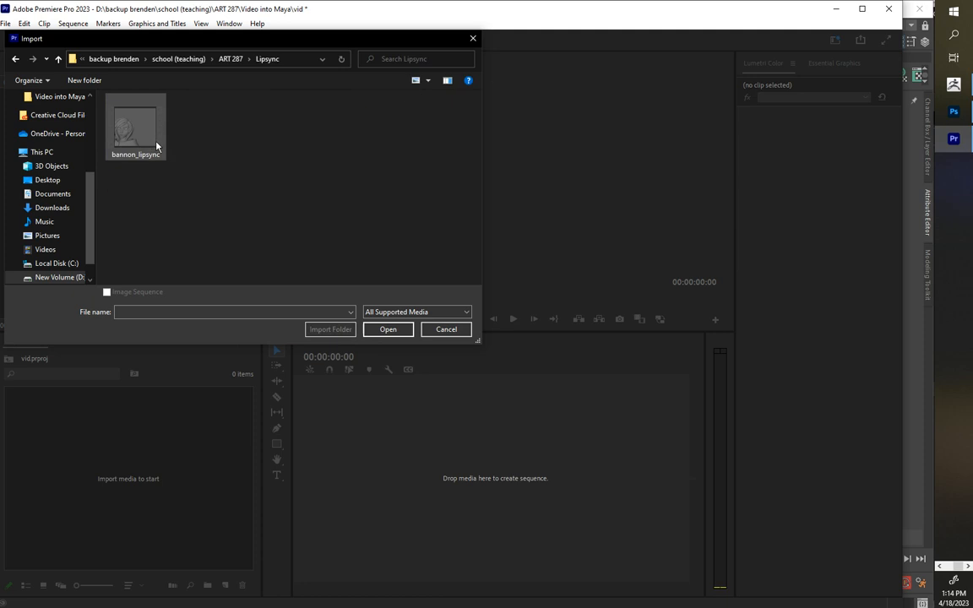
click(222, 59)
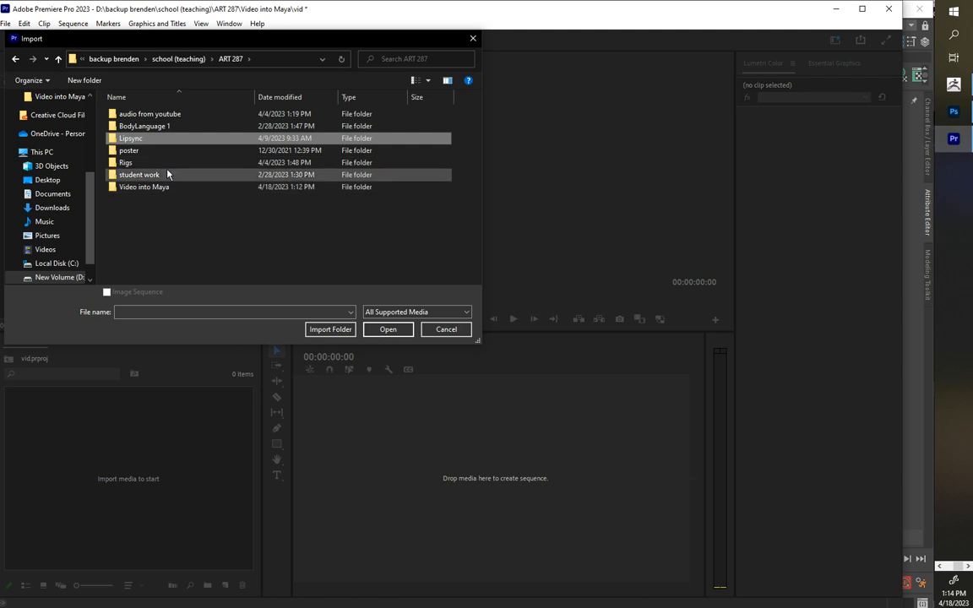
double_click(142, 162)
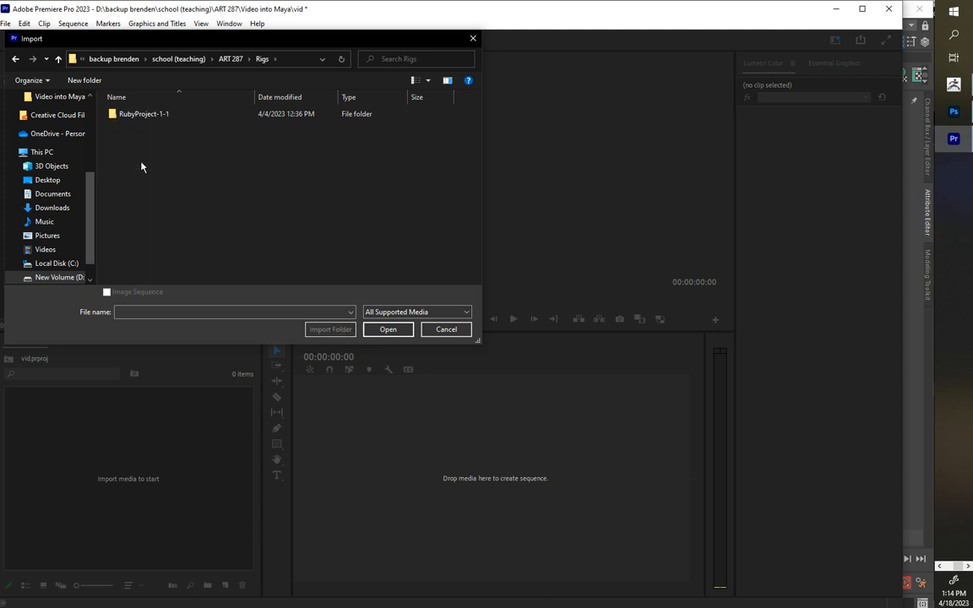
click(15, 58)
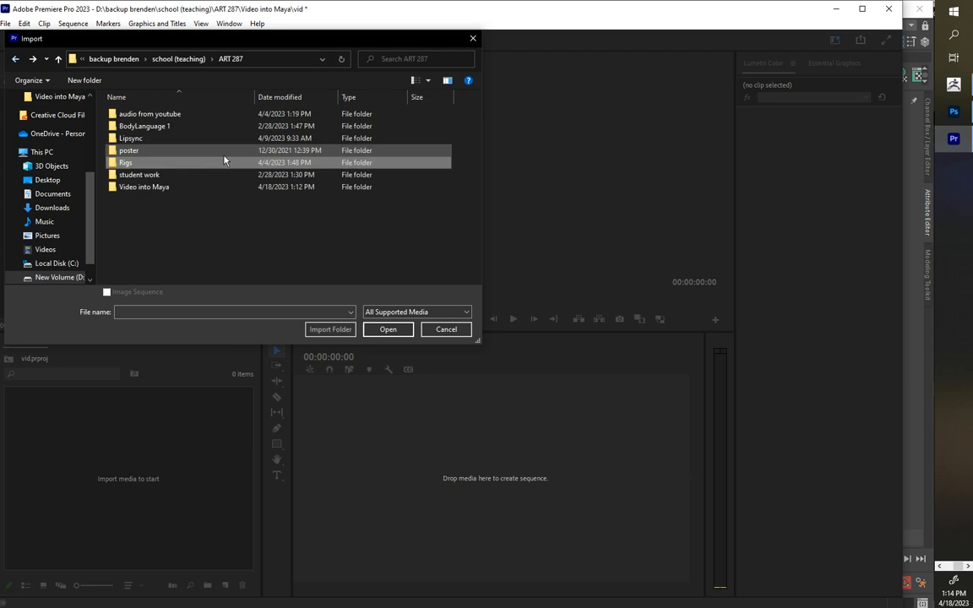
double_click(146, 152)
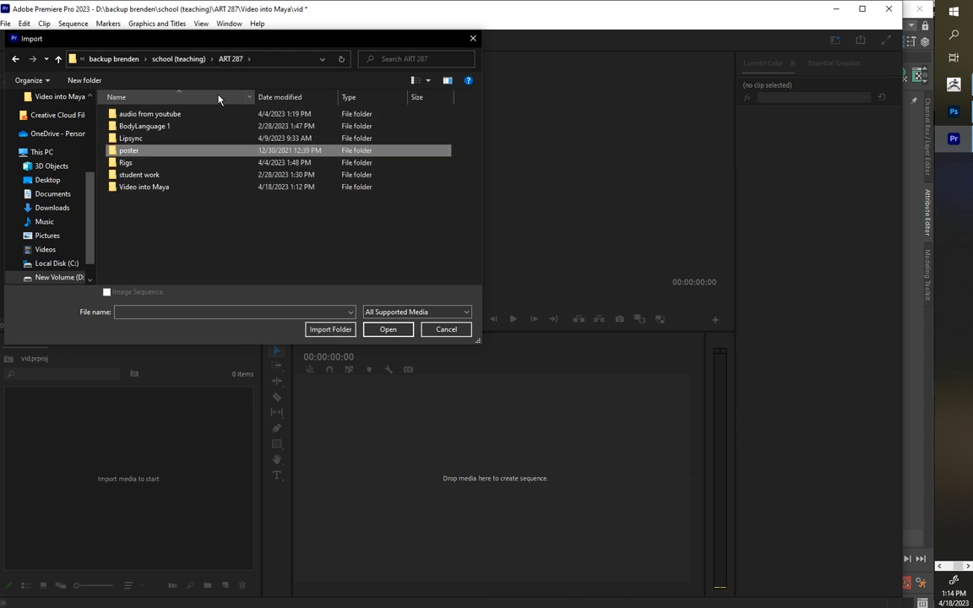
Check the audio from youtube and Lipsync folders again for usable footage
double_click(169, 115)
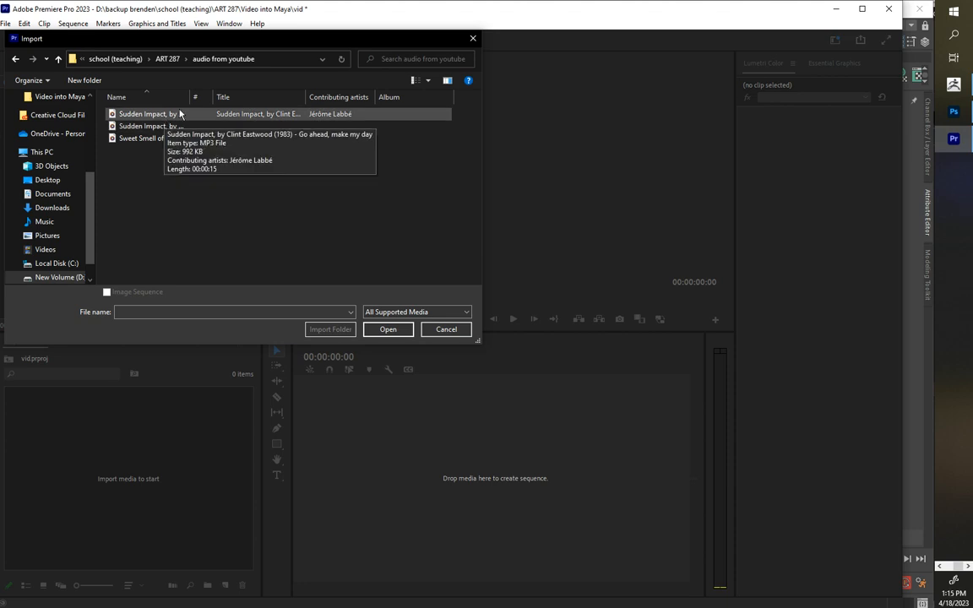
click(167, 60)
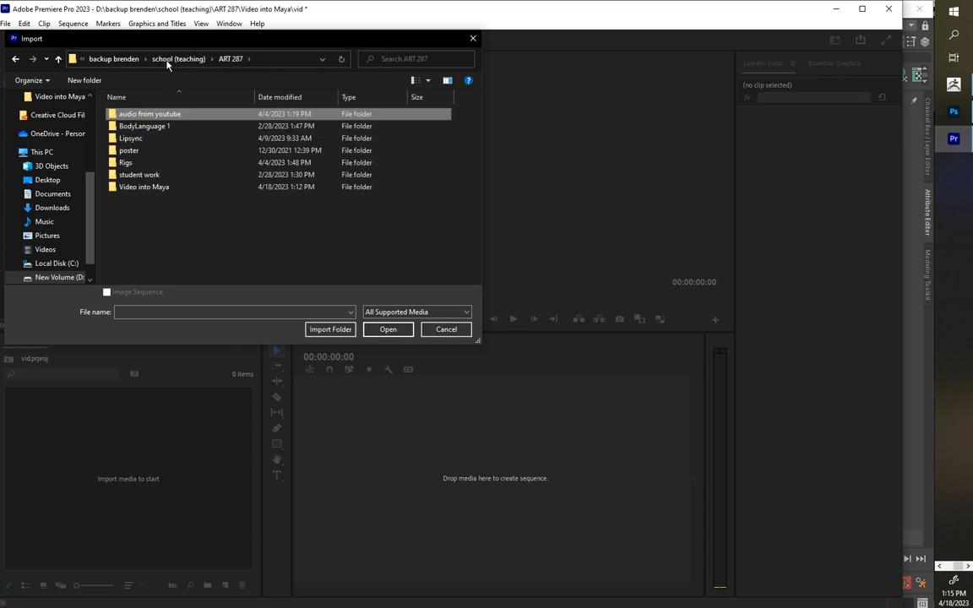
double_click(140, 138)
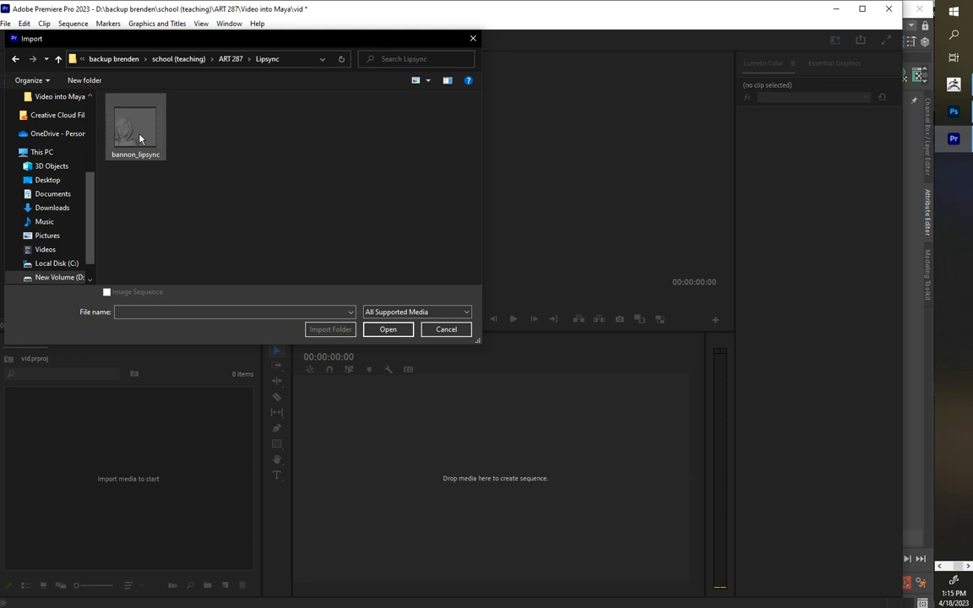
Search the school (teaching) folder for mp4 and import the movienight_fall22 video into the project
click(188, 59)
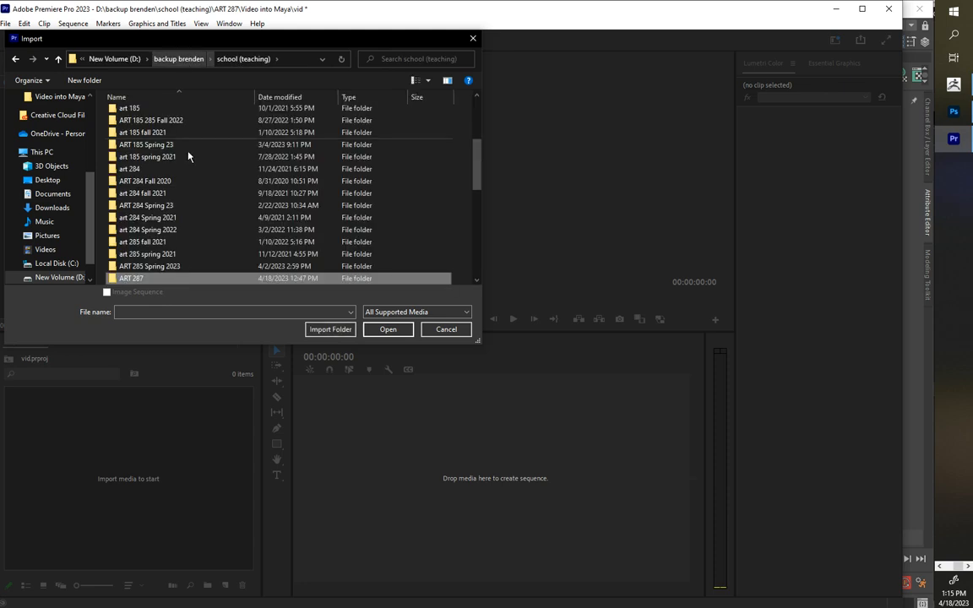
click(411, 59)
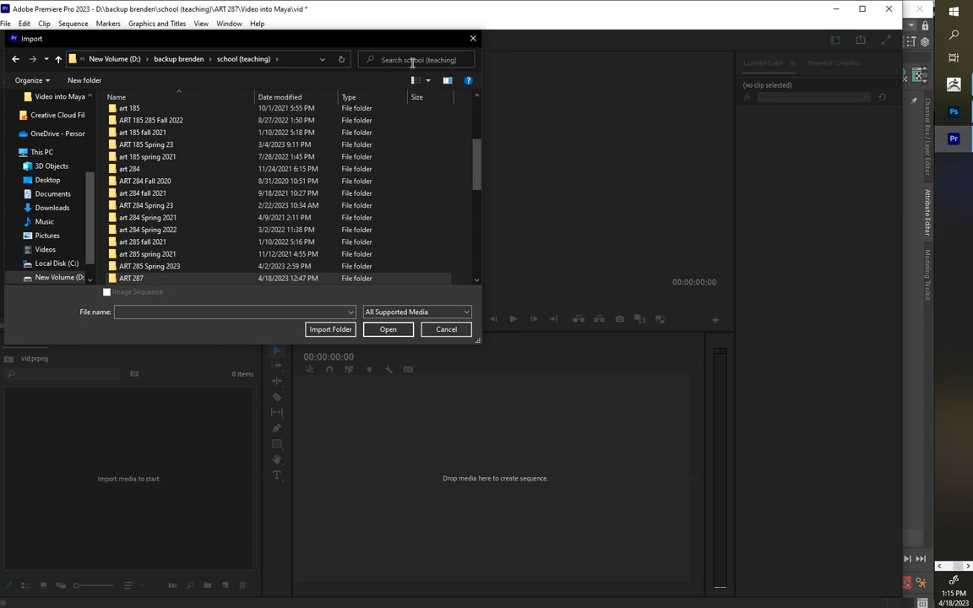
text(mp4)
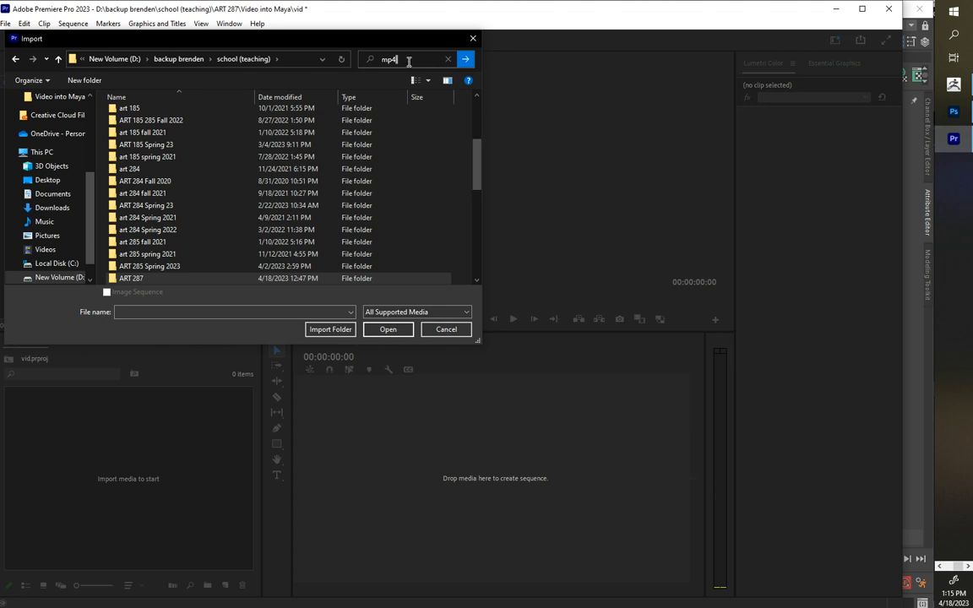
key(Return)
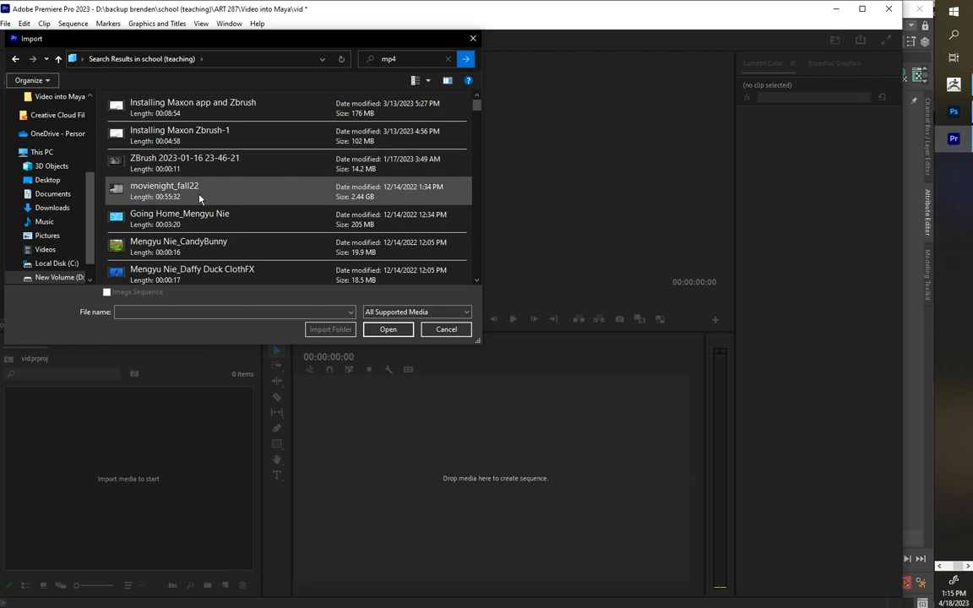
click(149, 179)
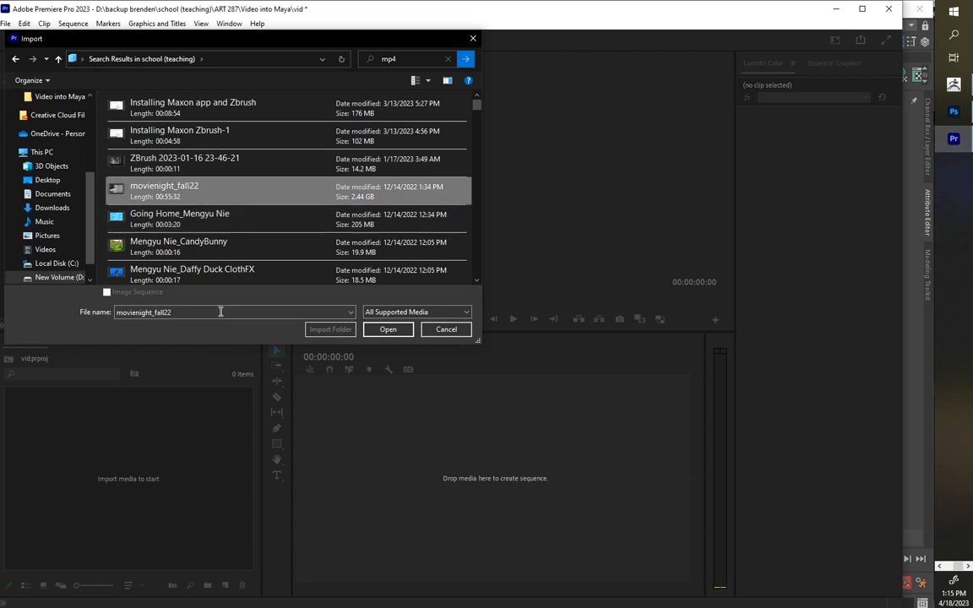
click(388, 330)
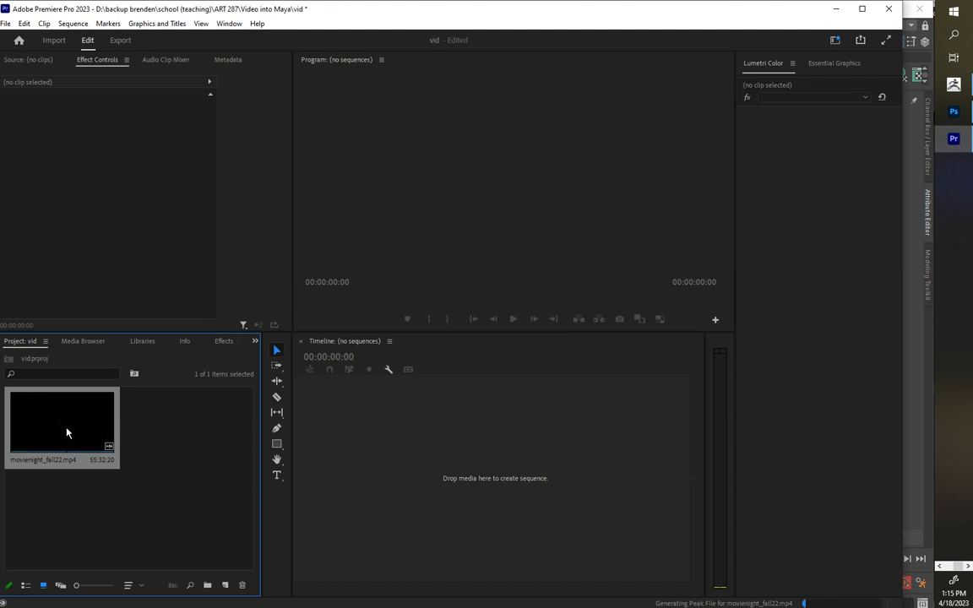
Interpret the movienight_fall22.mp4 footage with an assumed frame rate of 30 fps
right_click(67, 433)
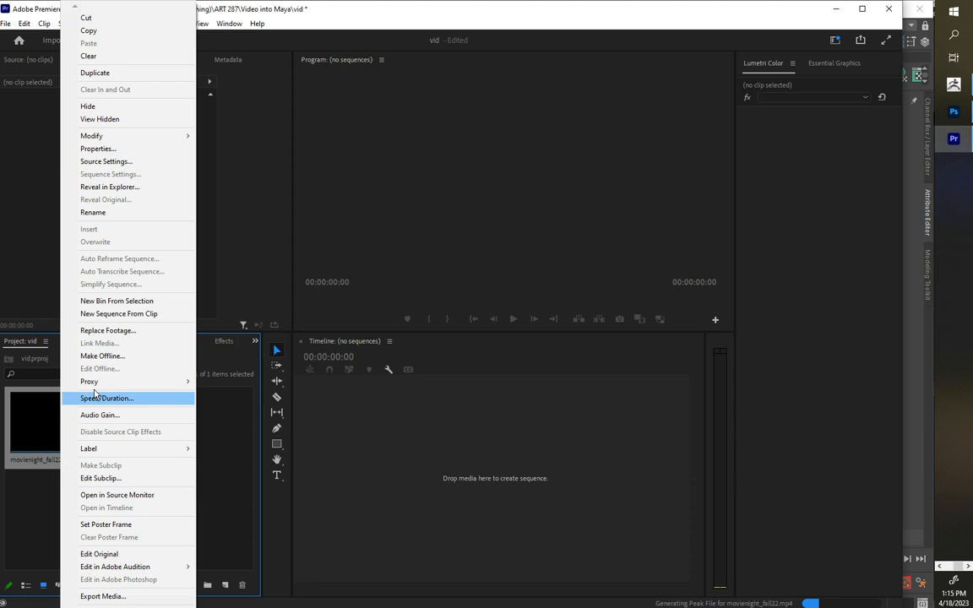
mouse_move(156, 140)
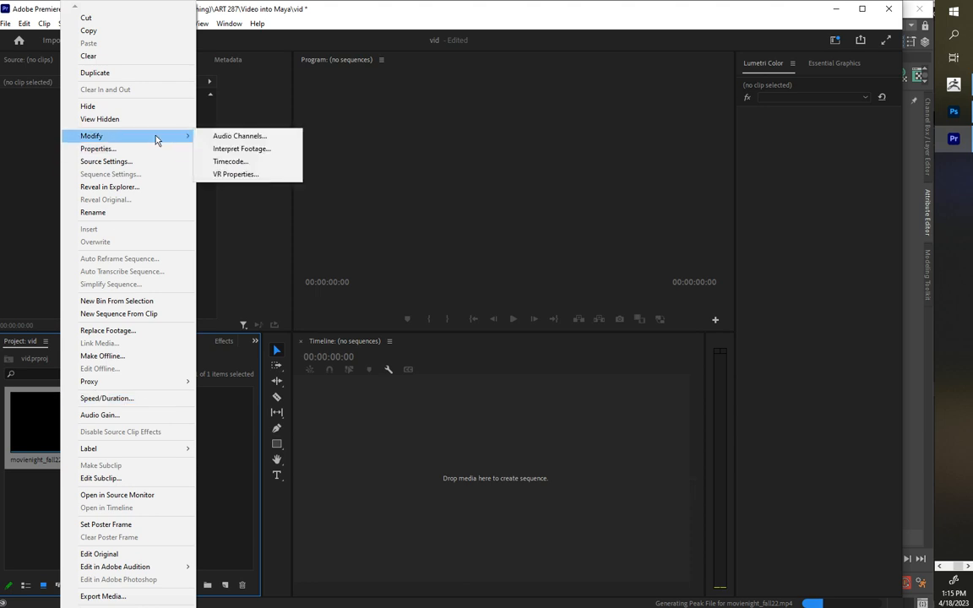
click(226, 152)
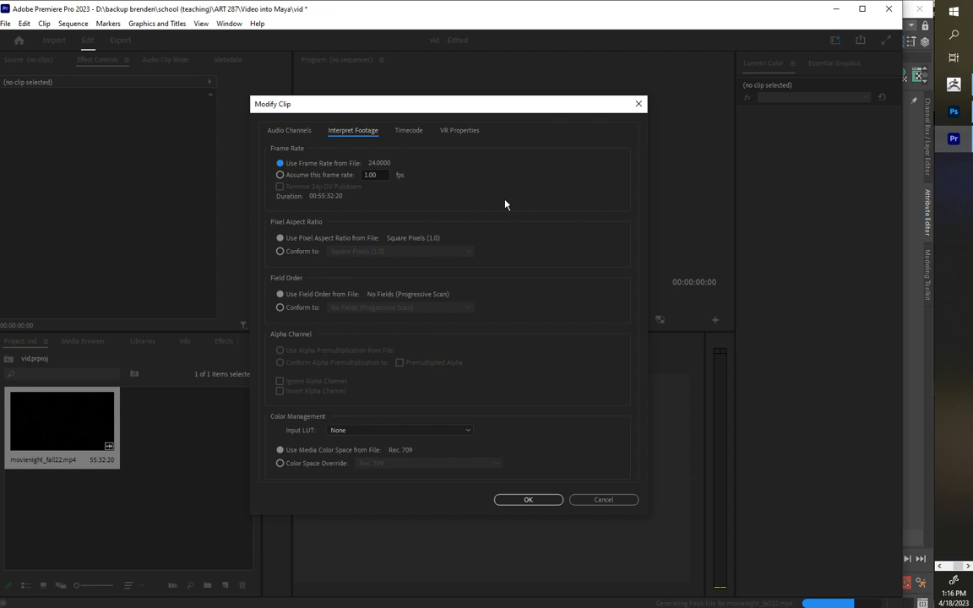
click(300, 175)
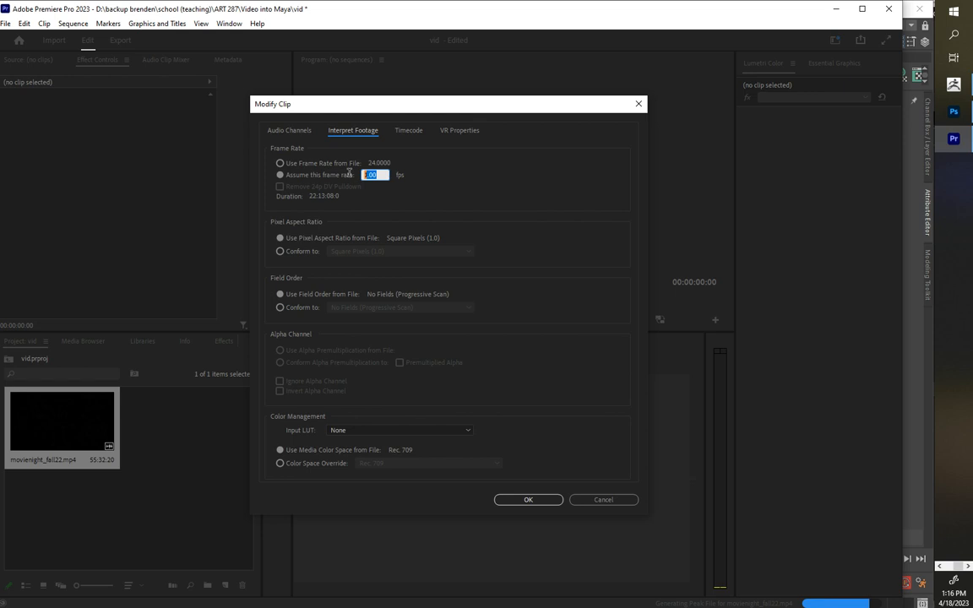
text(30)
click(450, 193)
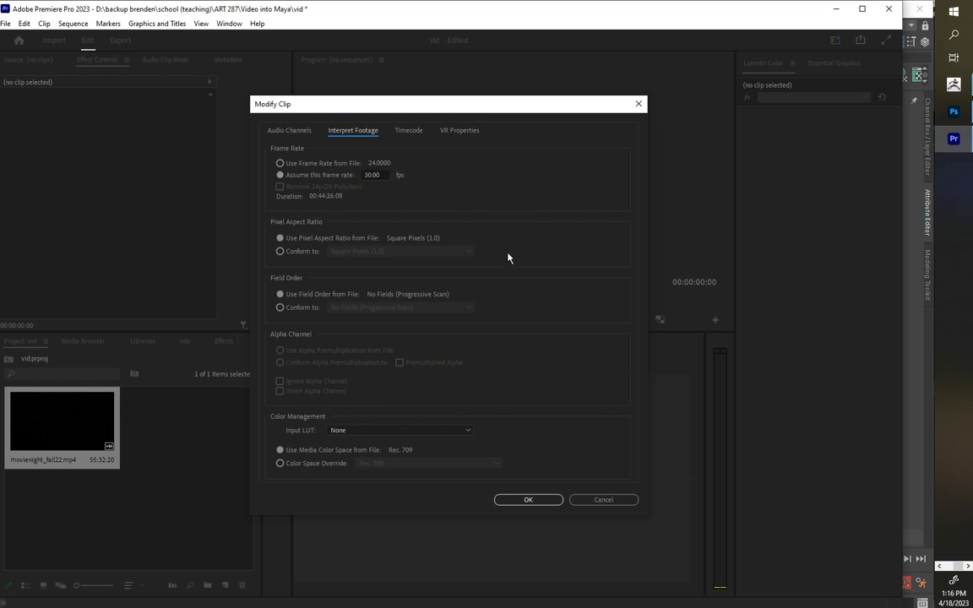
click(511, 499)
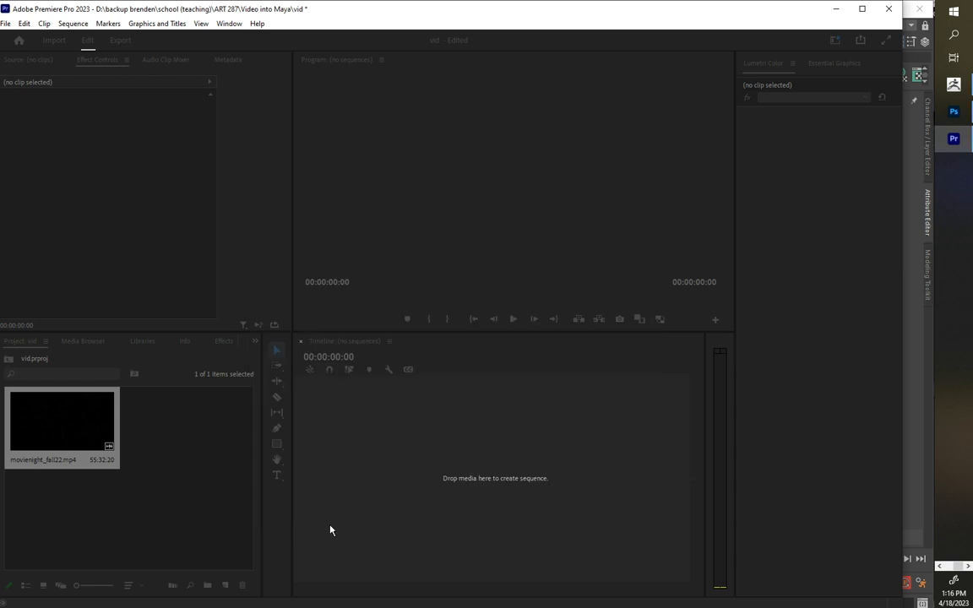
View the file properties of the movienight_fall22.mp4 clip and close them
right_click(65, 419)
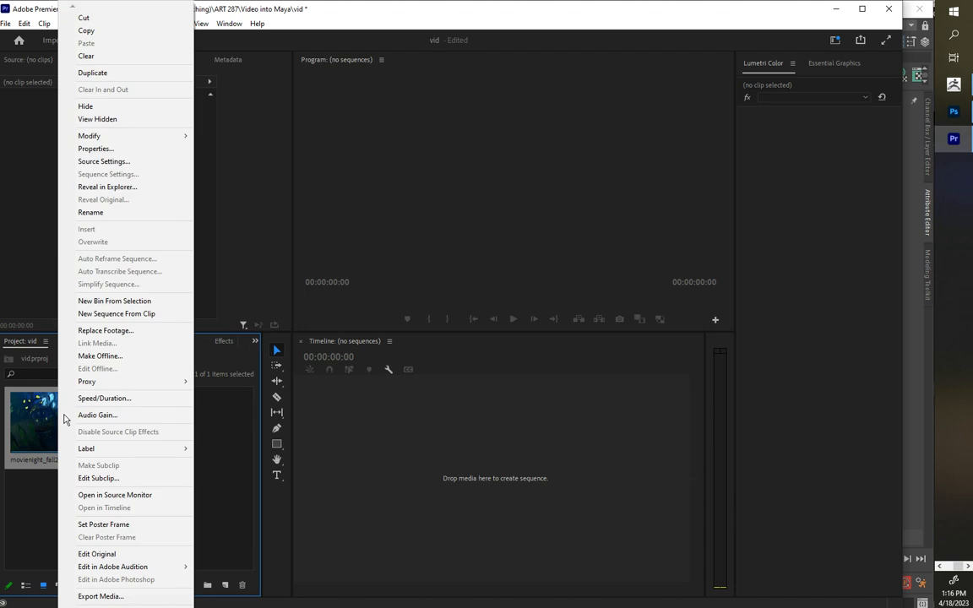
click(103, 149)
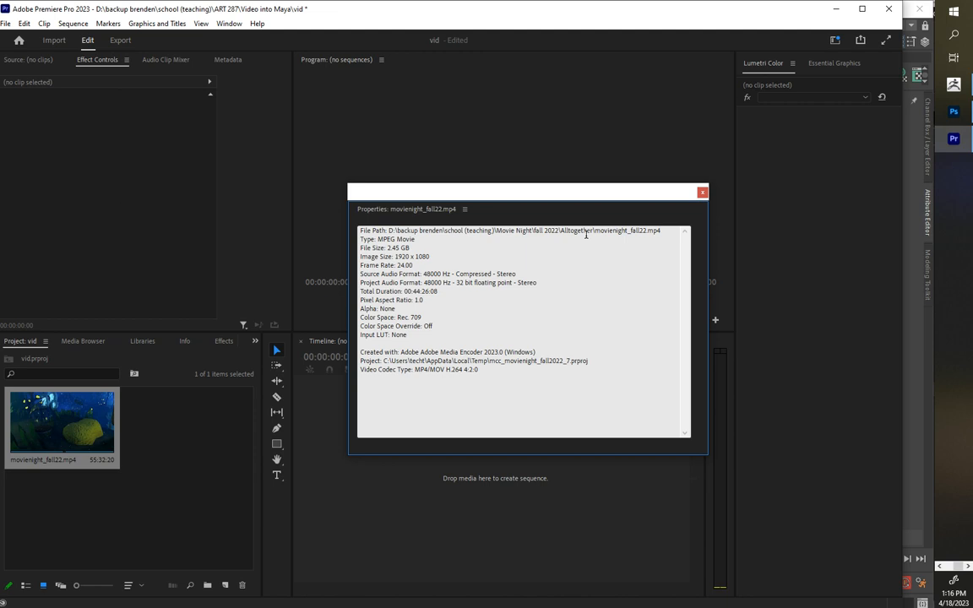
click(703, 194)
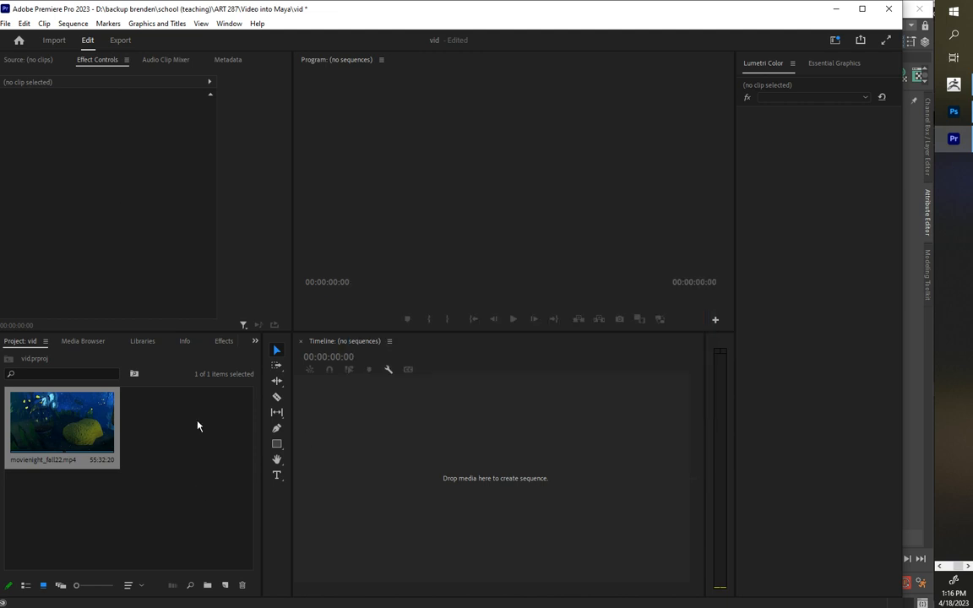
Review the frame rate in the Interpret Footage settings of movienight_fall22.mp4 and accept the settings
right_click(57, 426)
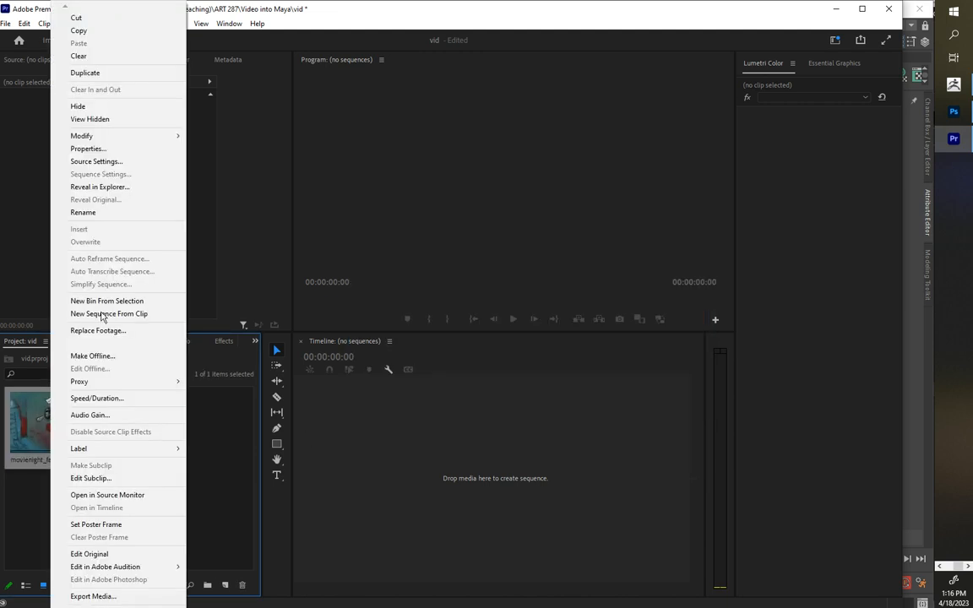
mouse_move(179, 136)
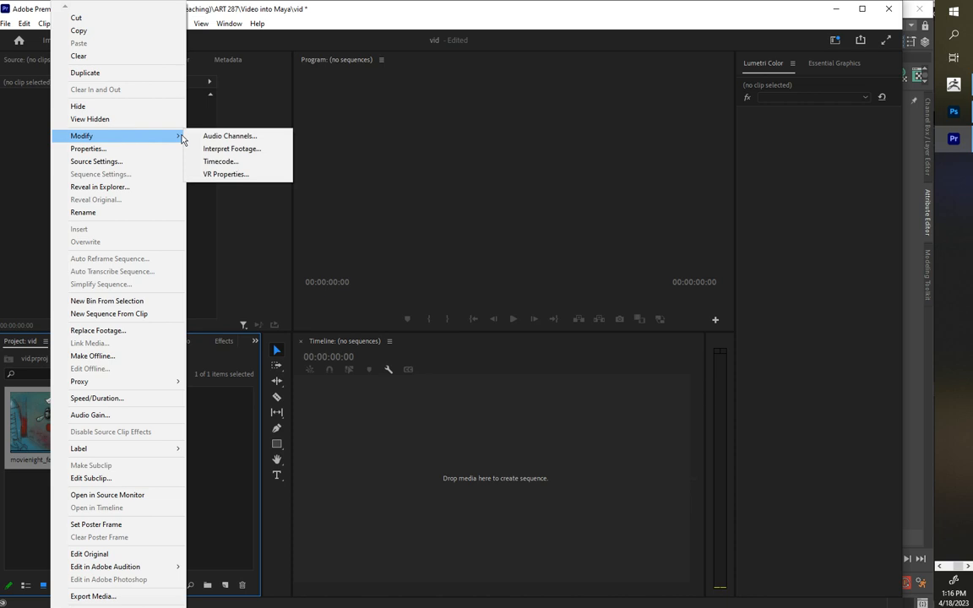
click(226, 150)
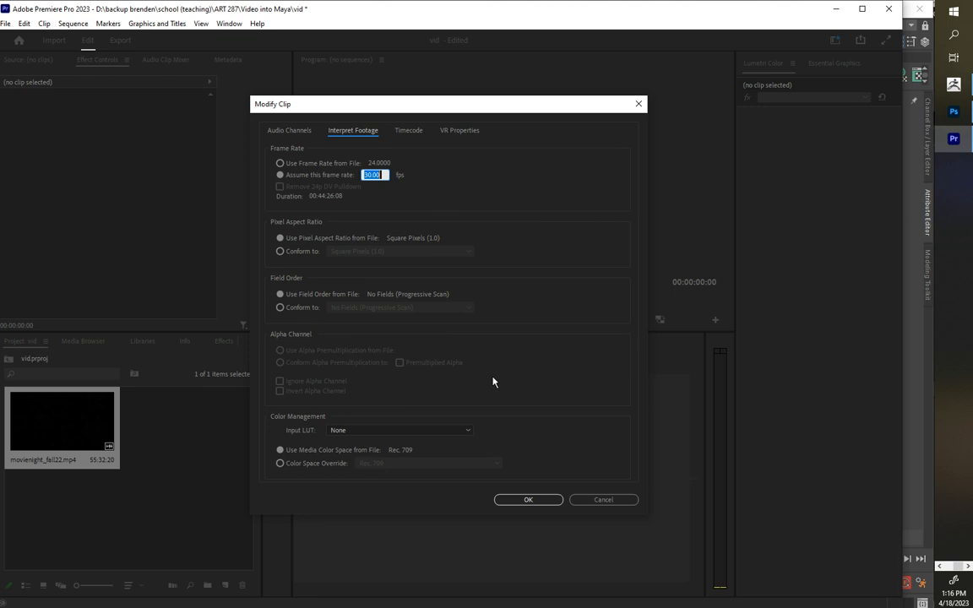
click(279, 187)
click(524, 499)
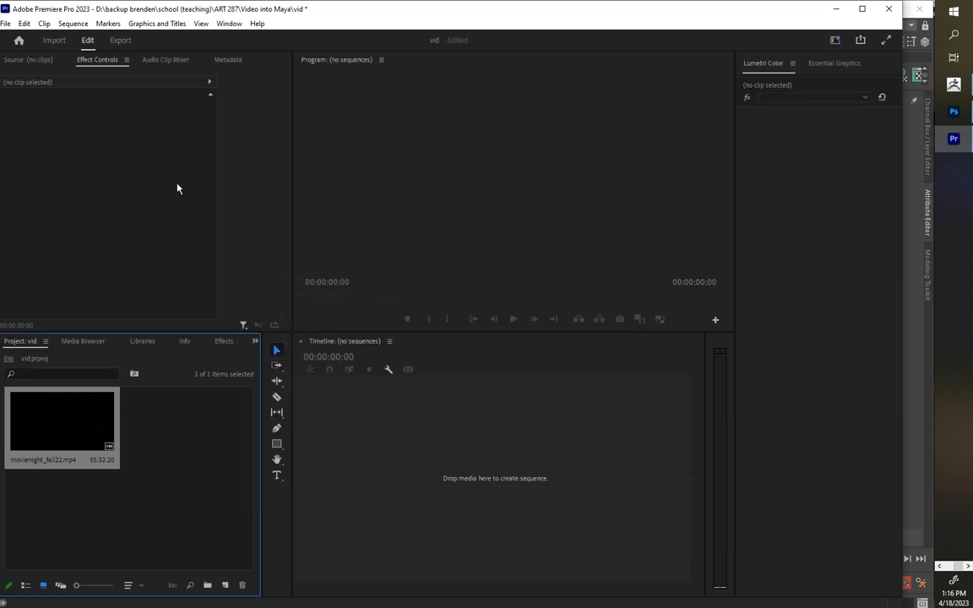
Create a sequence by placing the movienight_fall22.mp4 clip from the project into the empty timeline
click(74, 24)
click(357, 370)
click(422, 441)
drag(34, 429, 402, 459)
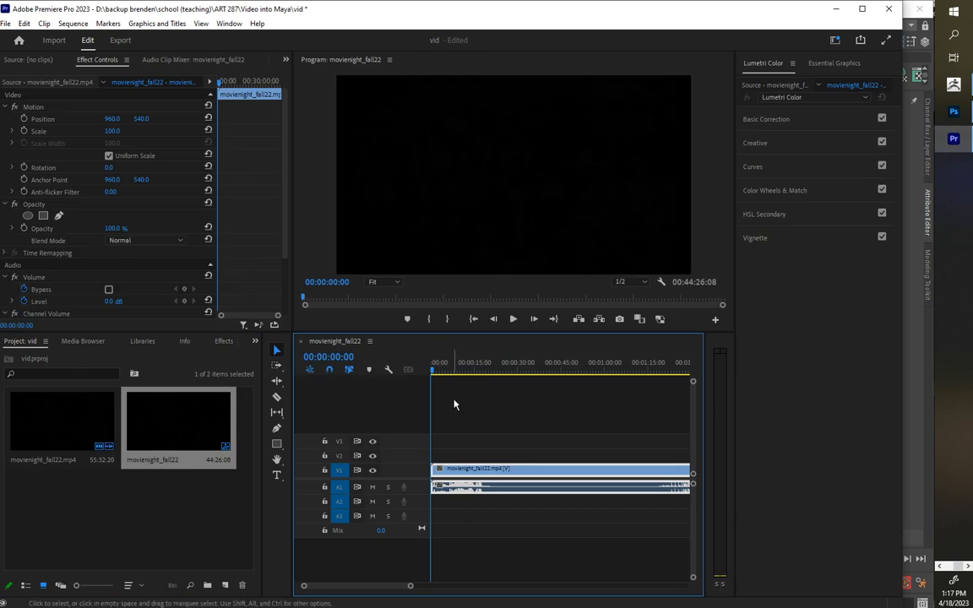
Preview the sequence at 00:00:03:24 and delete the movienight_fall22.mp4 clip from the timeline
right_click(461, 475)
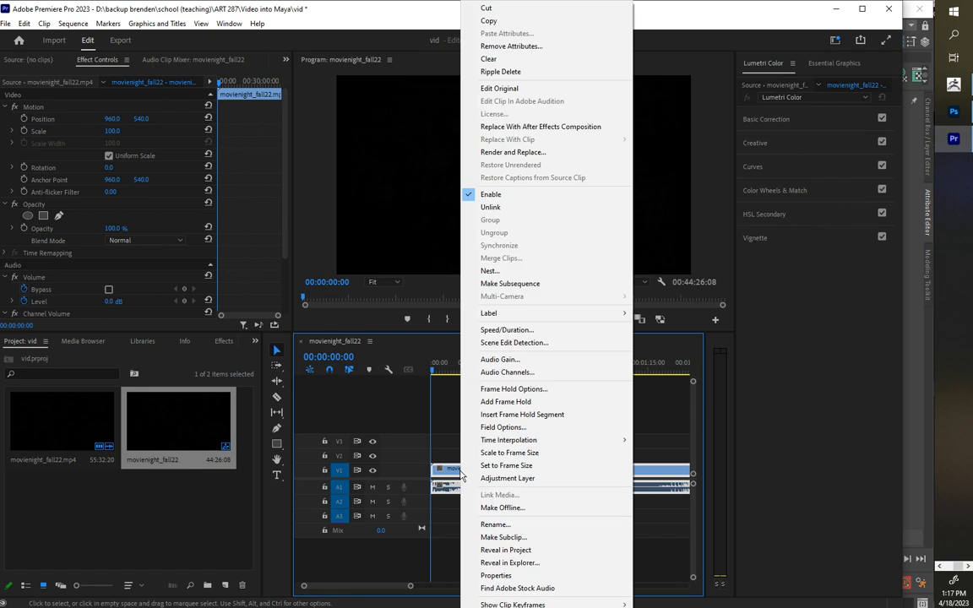
click(418, 424)
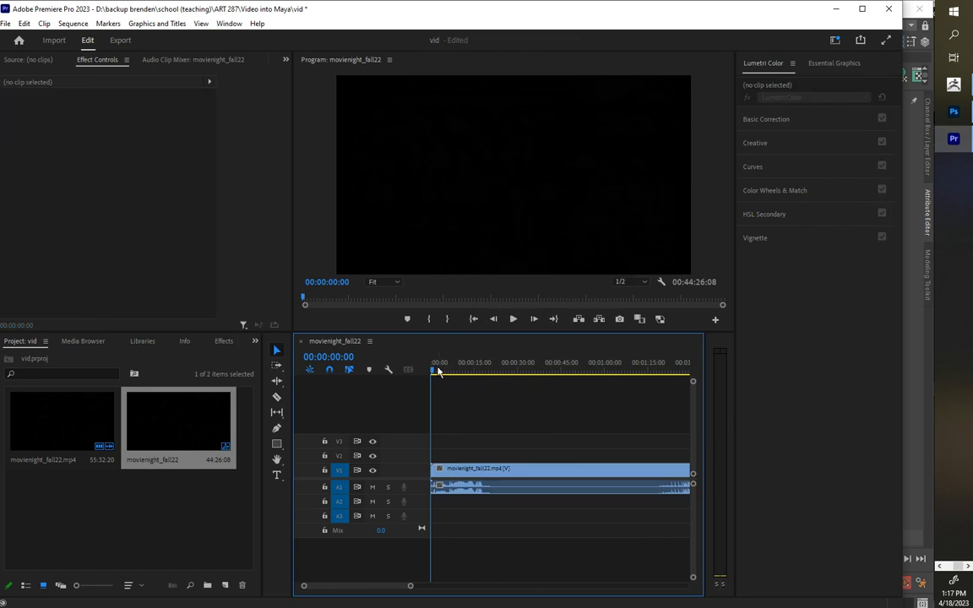
mouse_move(448, 372)
mouse_down()
mouse_move(479, 372)
mouse_move(443, 372)
mouse_up()
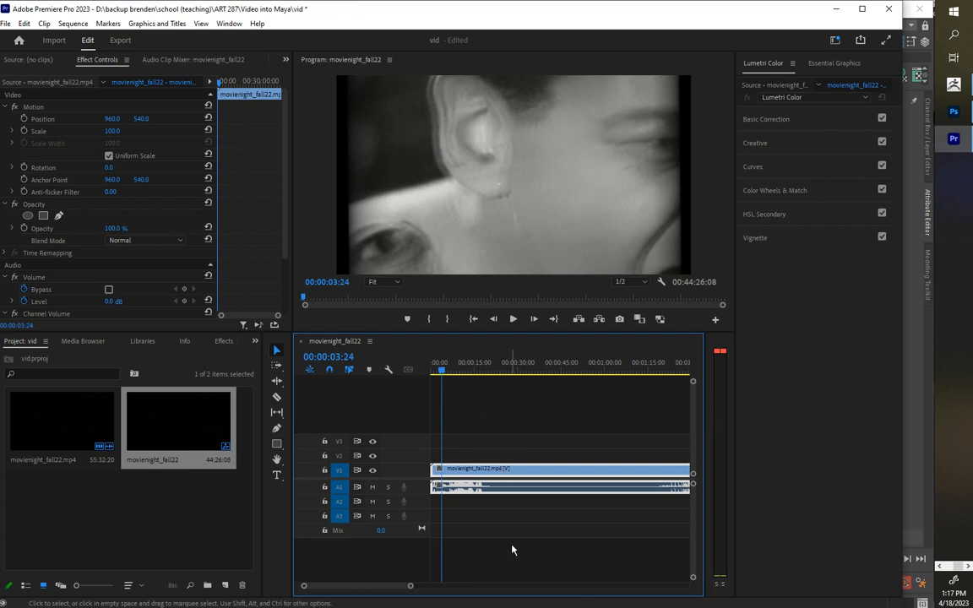
key(Delete)
click(180, 518)
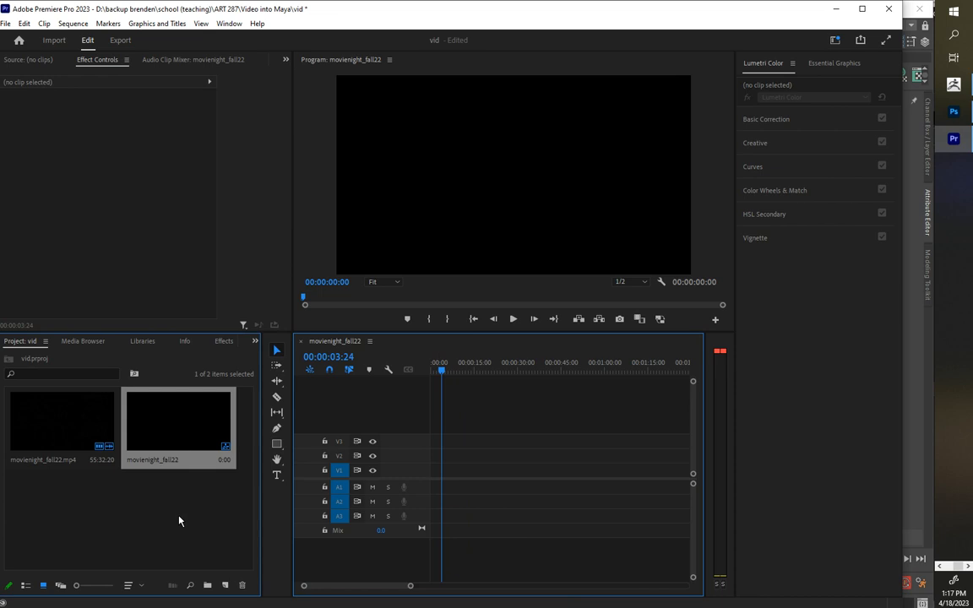
Review the timebase and frame size in the settings of the movienight_fall22 sequence and accept them
click(183, 445)
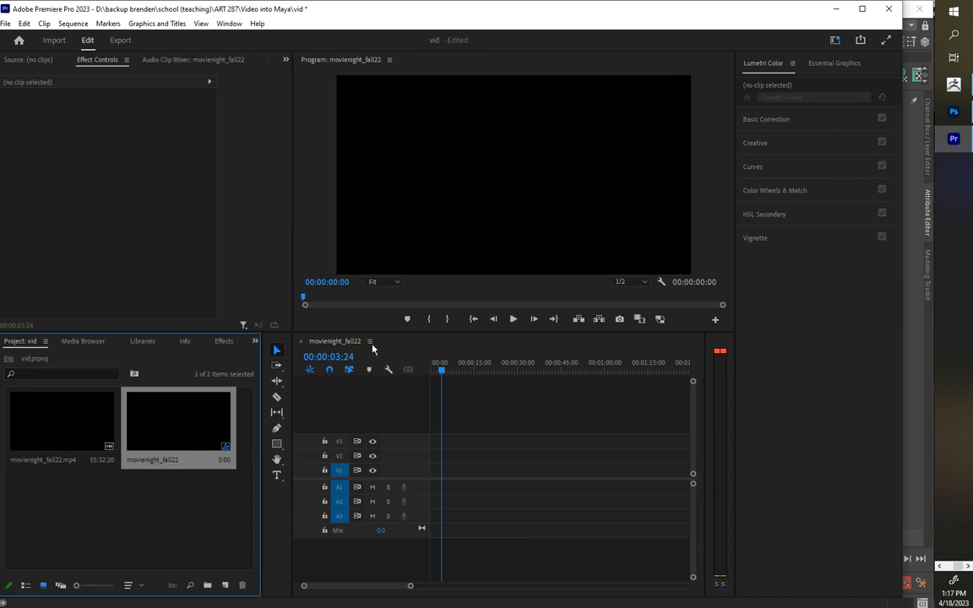
click(72, 23)
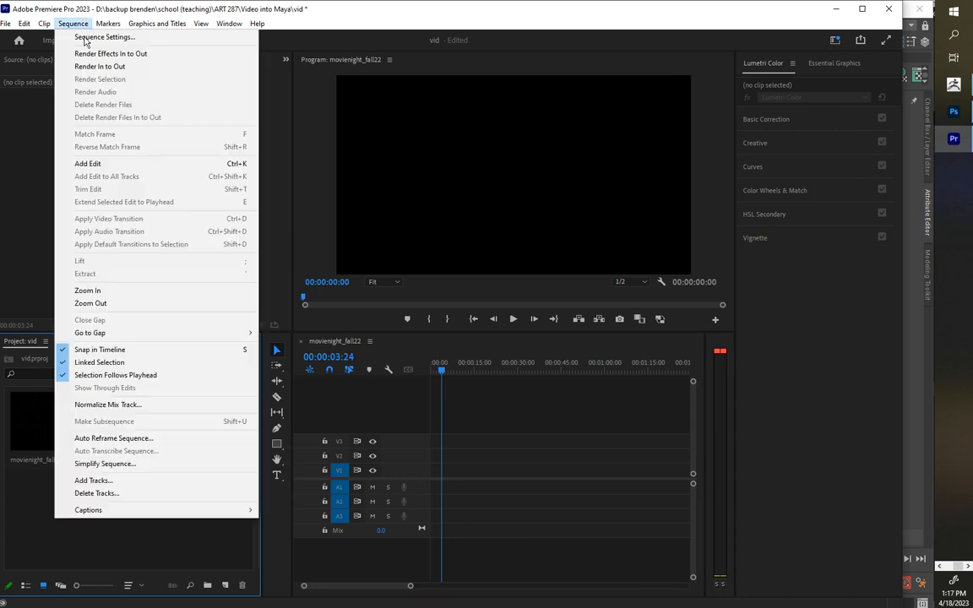
click(80, 36)
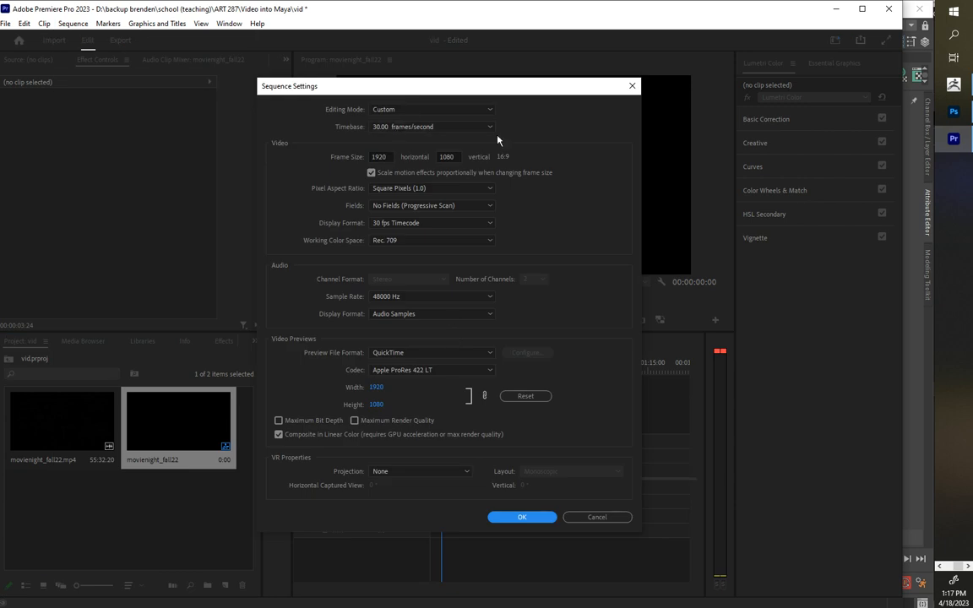
click(519, 516)
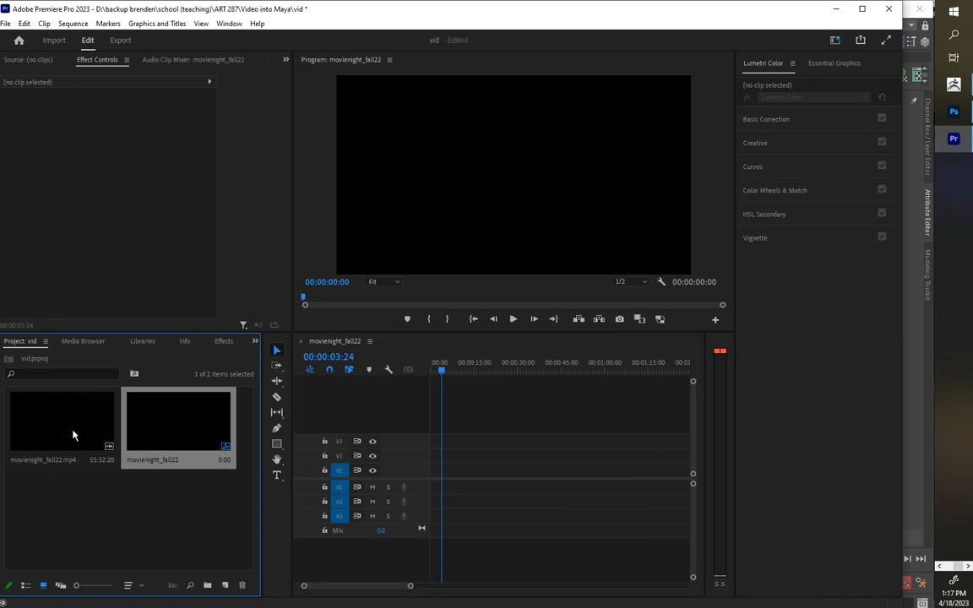
Open the movienight_fall22.mp4 clip from the project in the source monitor
click(48, 424)
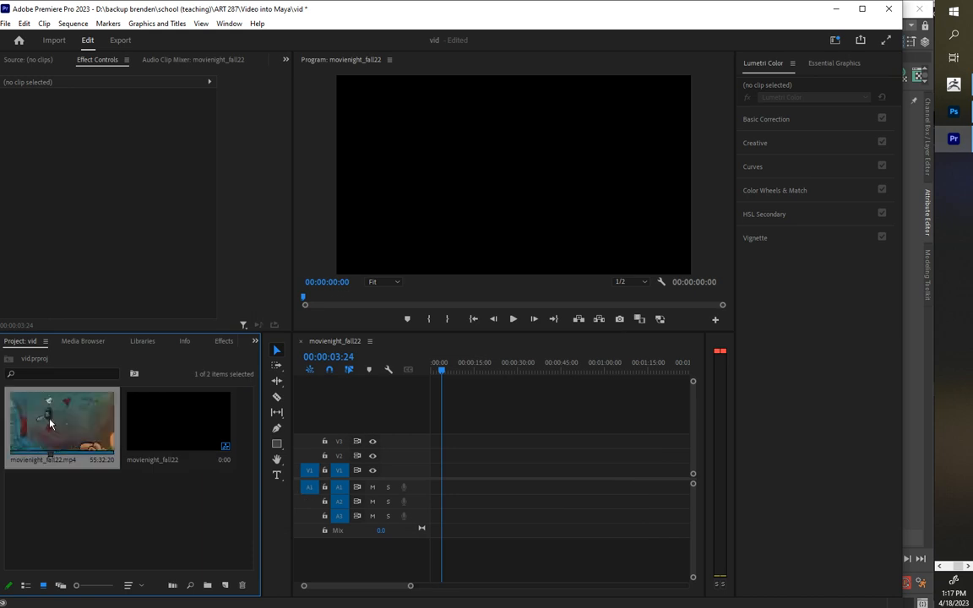
click(146, 427)
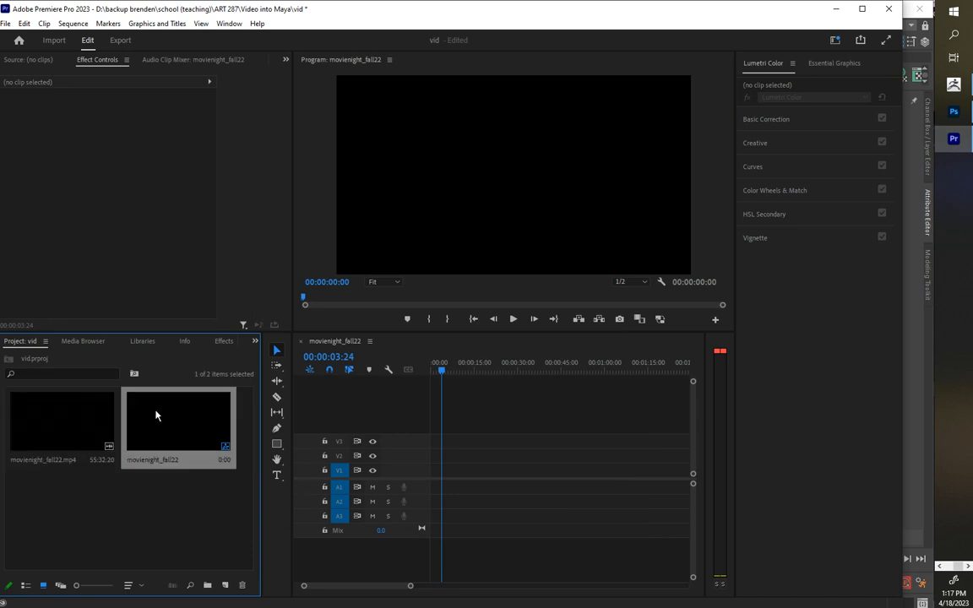
click(69, 423)
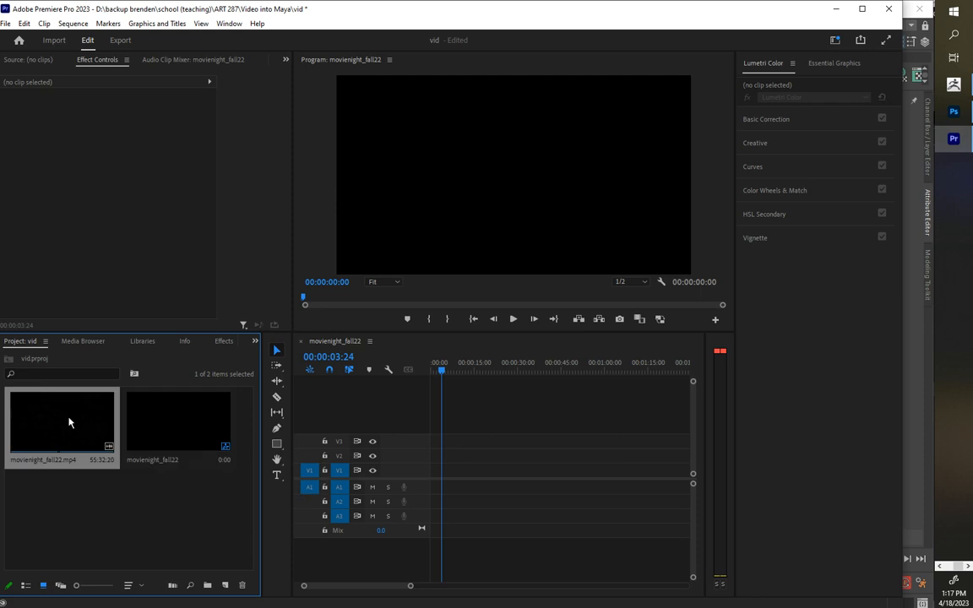
double_click(50, 423)
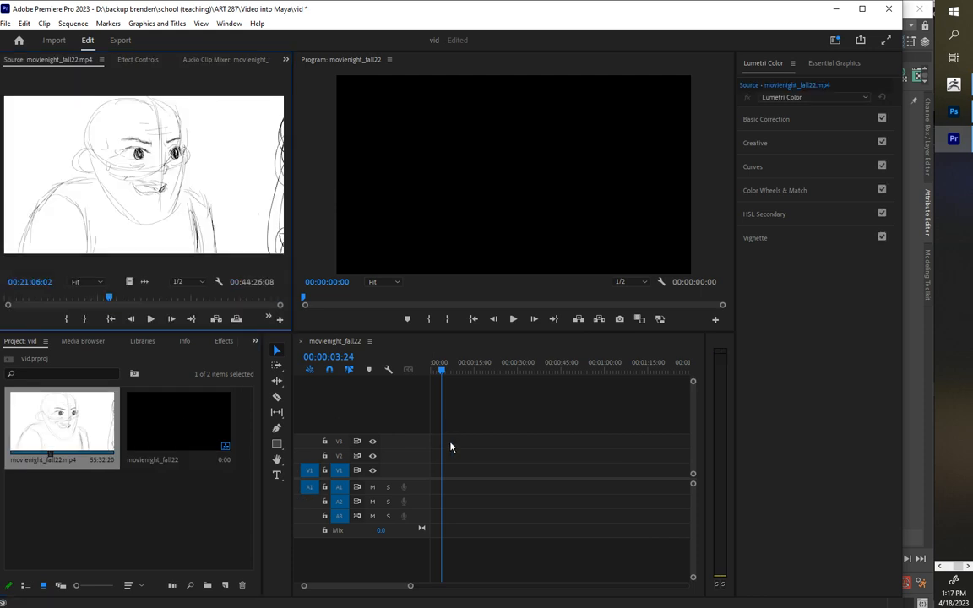
Try placing the movienight_fall22.mp4 clip at the start of track V3, then remove it from the timeline
drag(43, 424, 439, 443)
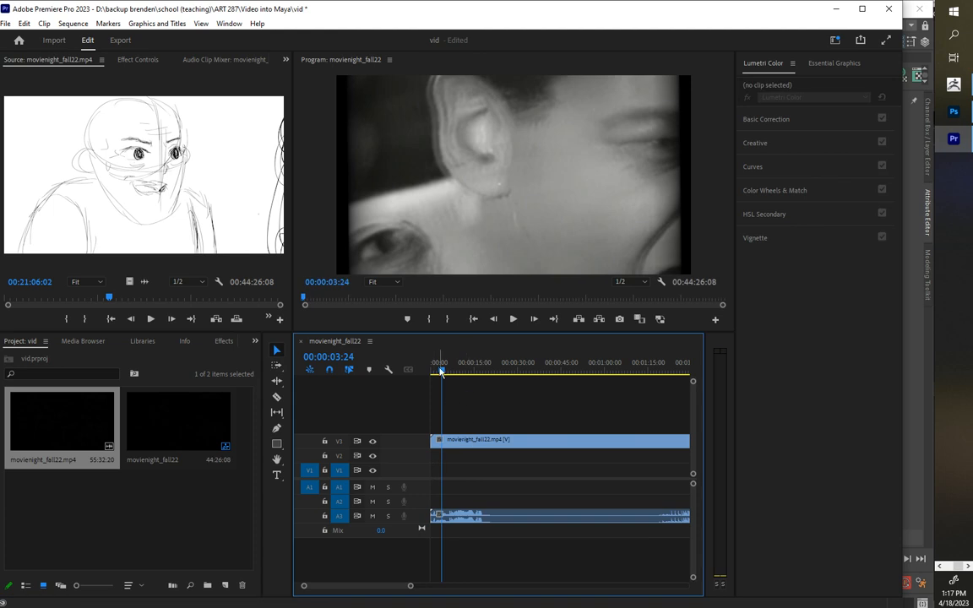
drag(443, 370, 443, 370)
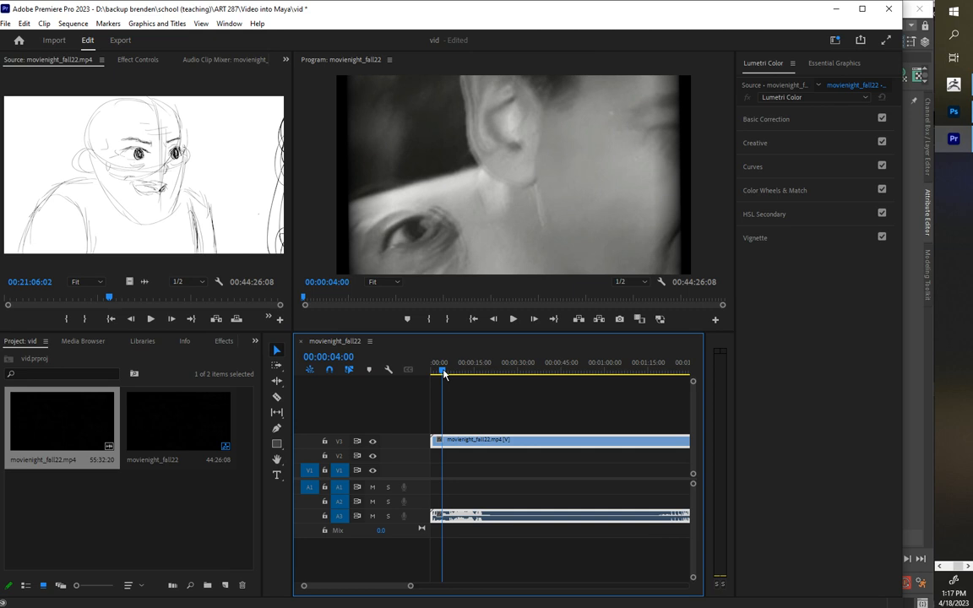
drag(445, 374, 440, 373)
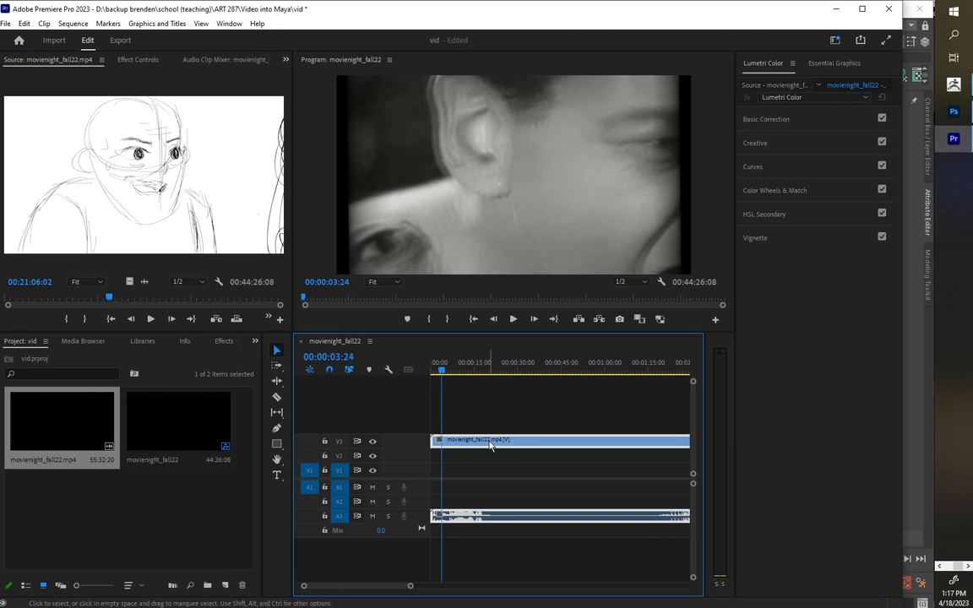
drag(491, 411, 517, 511)
key(Delete)
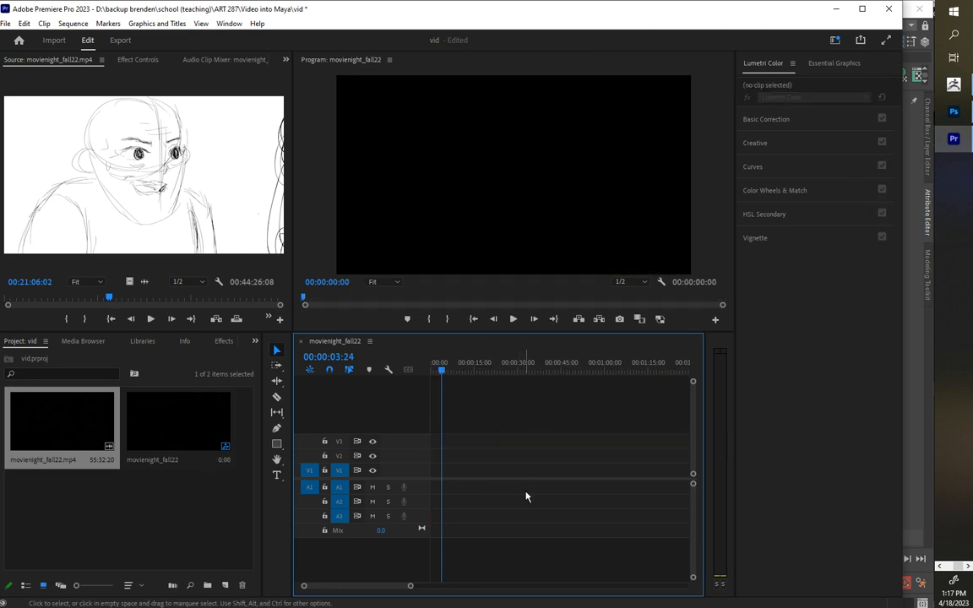
Interpret the movienight_fall22.mp4 footage with an assumed frame rate of 30 fps
click(64, 410)
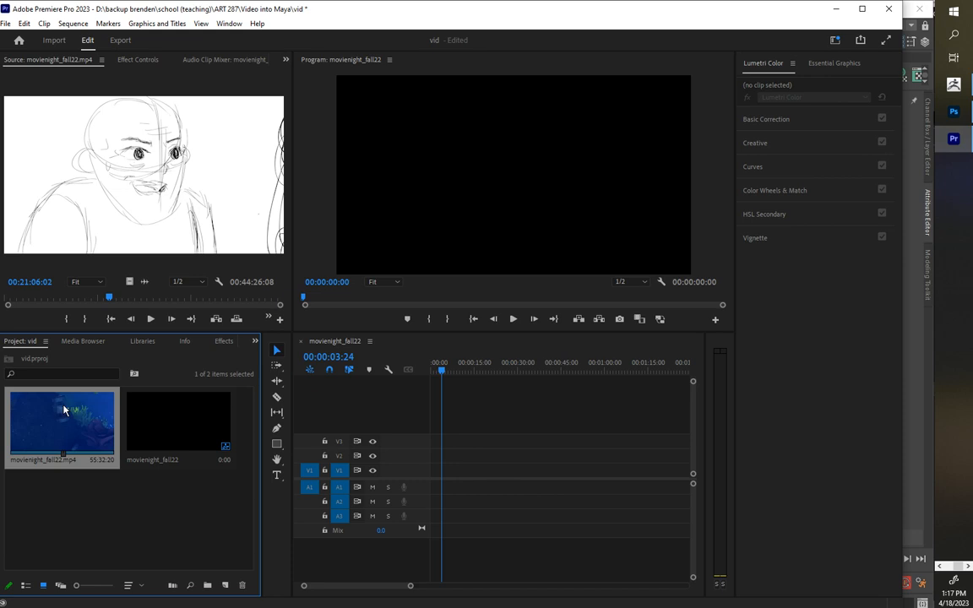
right_click(64, 409)
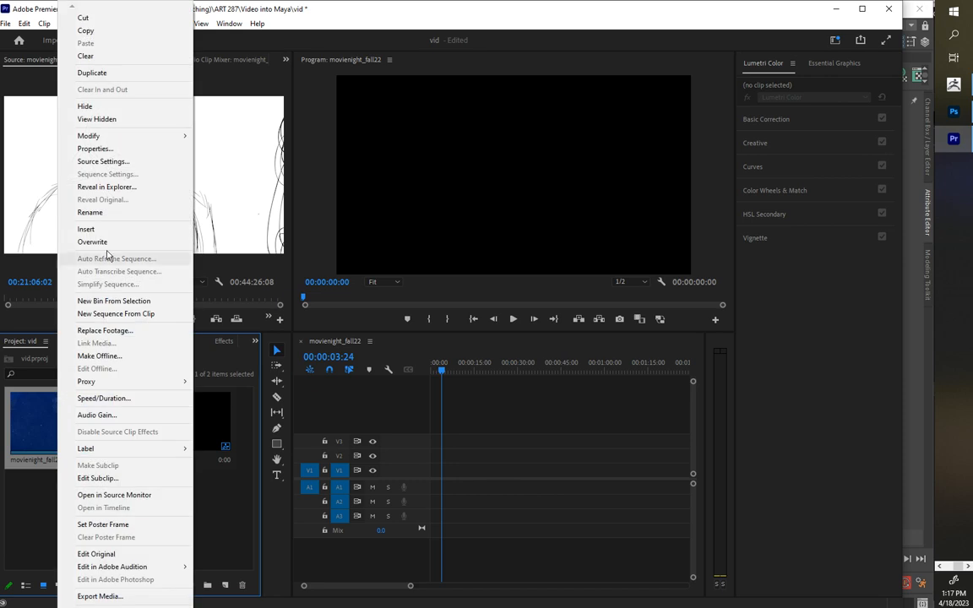
mouse_move(142, 136)
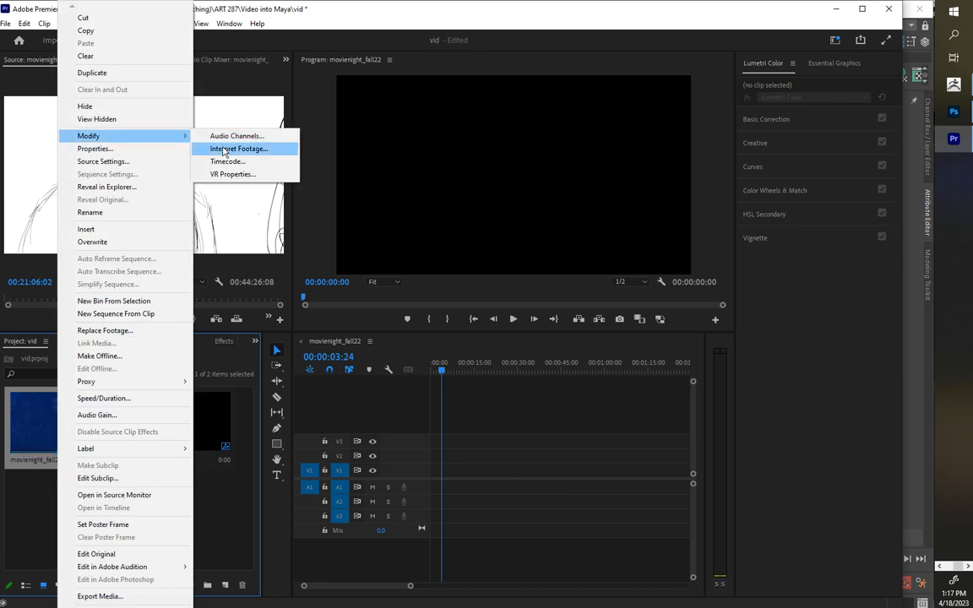
click(226, 147)
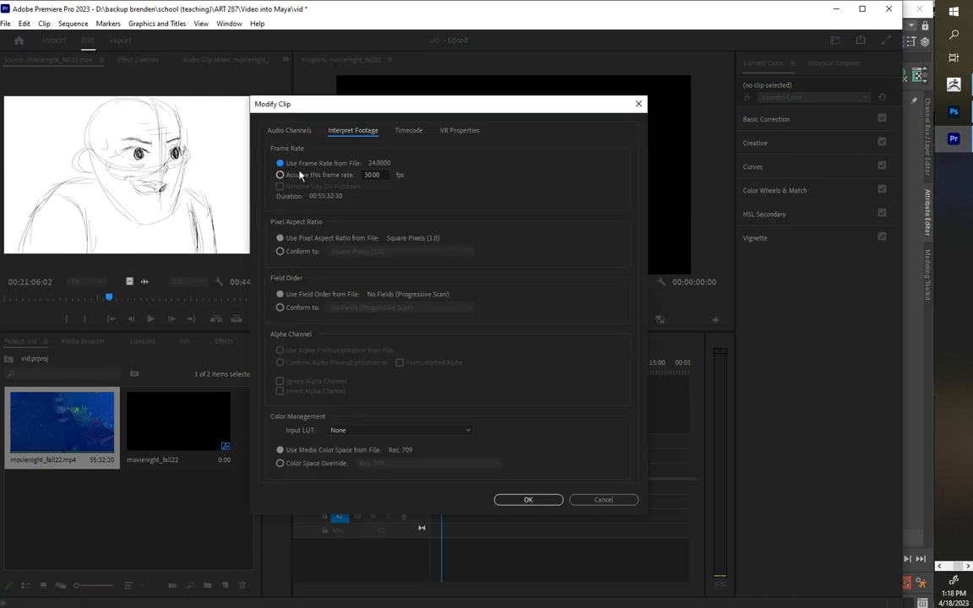
click(298, 177)
click(522, 499)
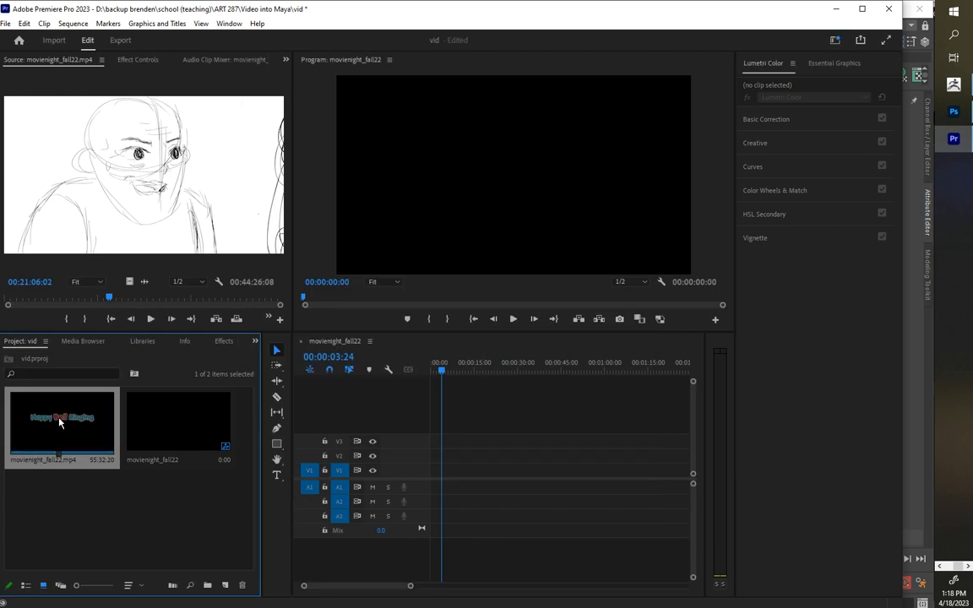
Place the movienight_fall22.mp4 clip at the start of track V3 and move the playhead to 00:00:00:25
drag(59, 422, 436, 441)
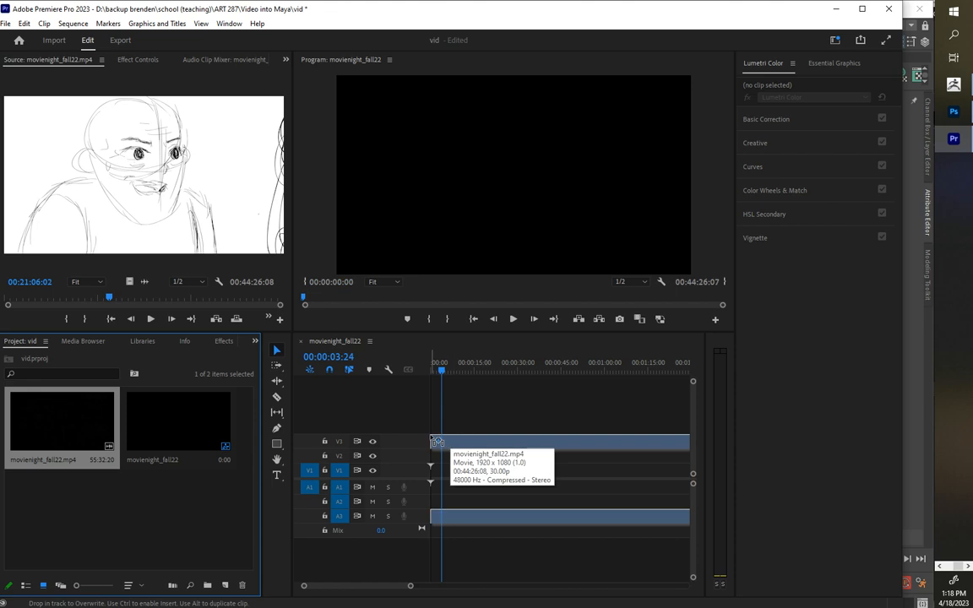
drag(436, 441, 437, 441)
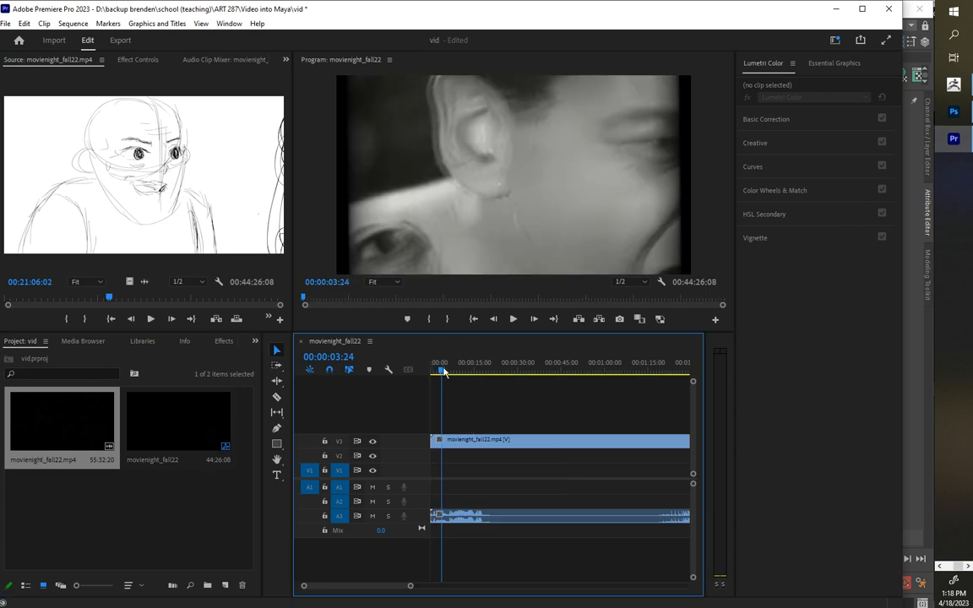
drag(442, 372, 433, 369)
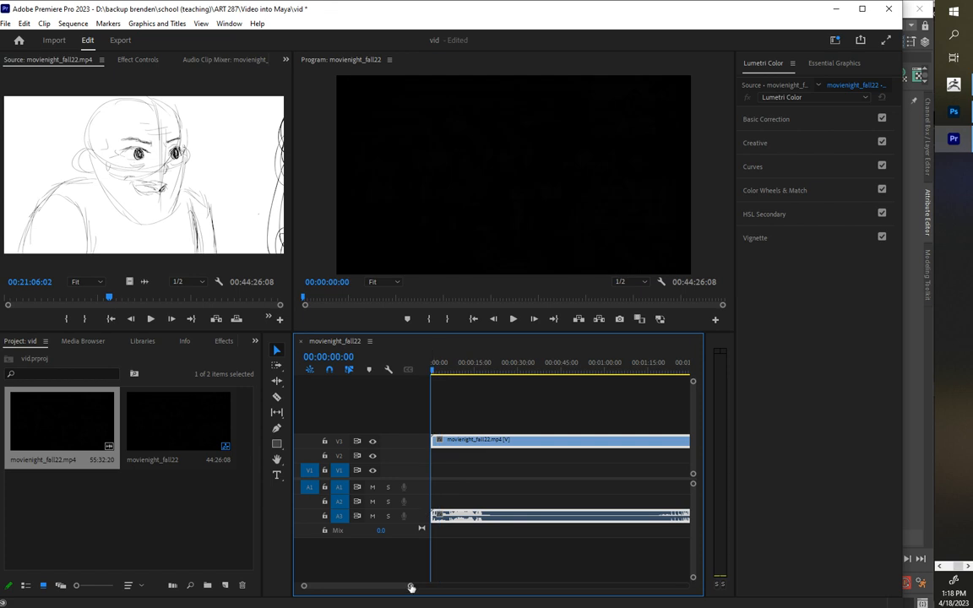
drag(412, 587, 317, 586)
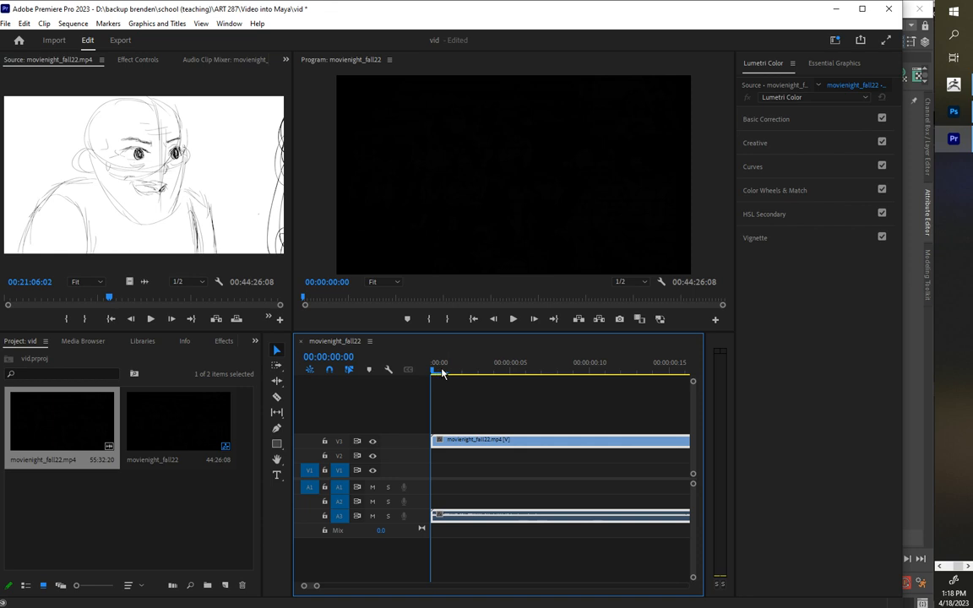
drag(441, 372, 575, 371)
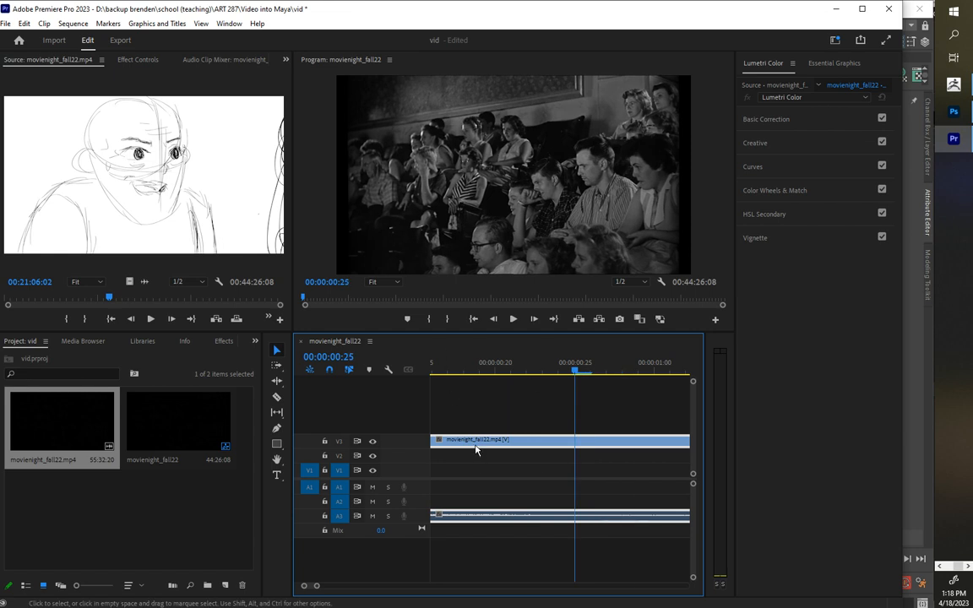
Review the Speed/Duration settings of the movienight_fall22.mp4 clip in the timeline and close them without changes
right_click(478, 442)
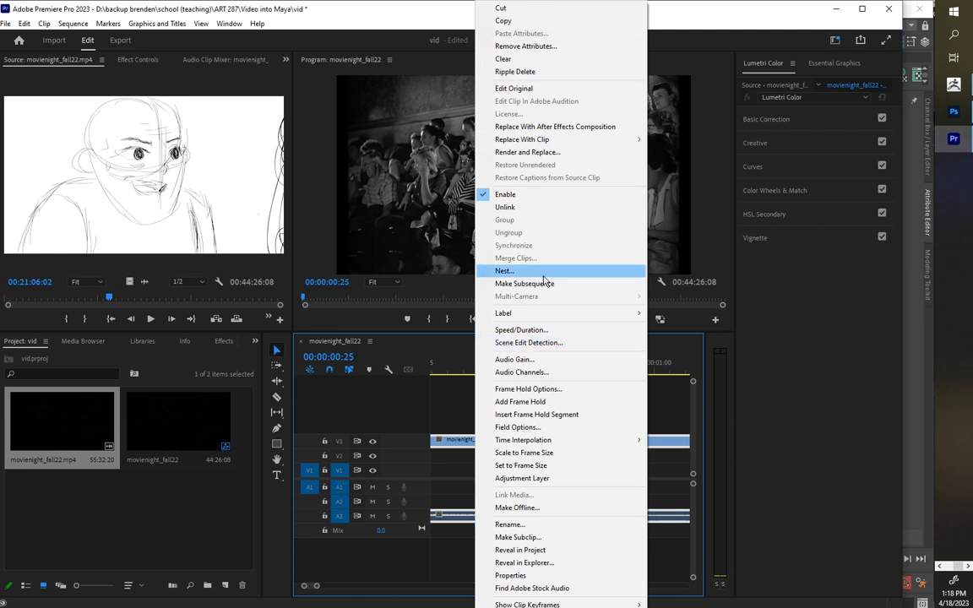
click(450, 416)
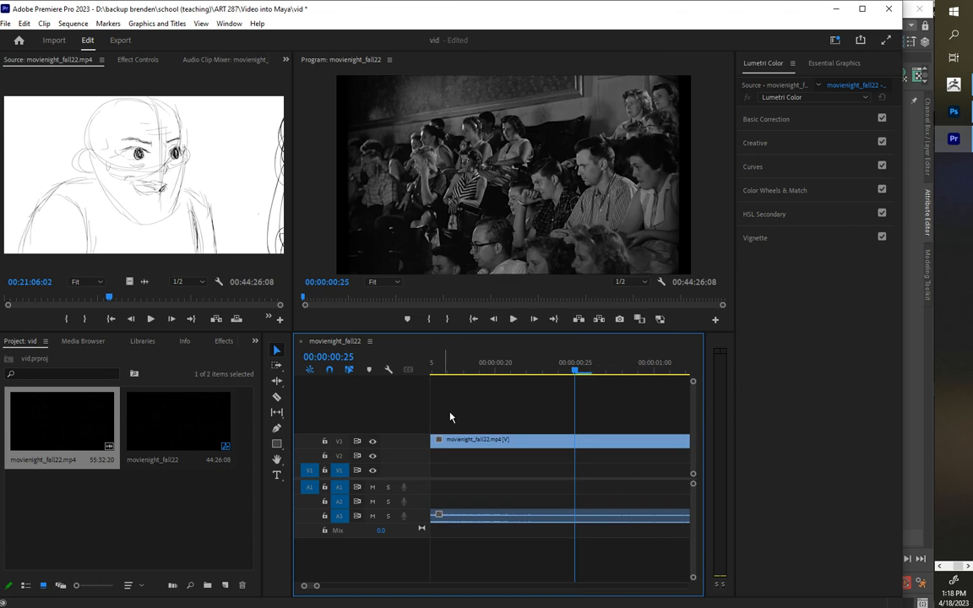
right_click(463, 449)
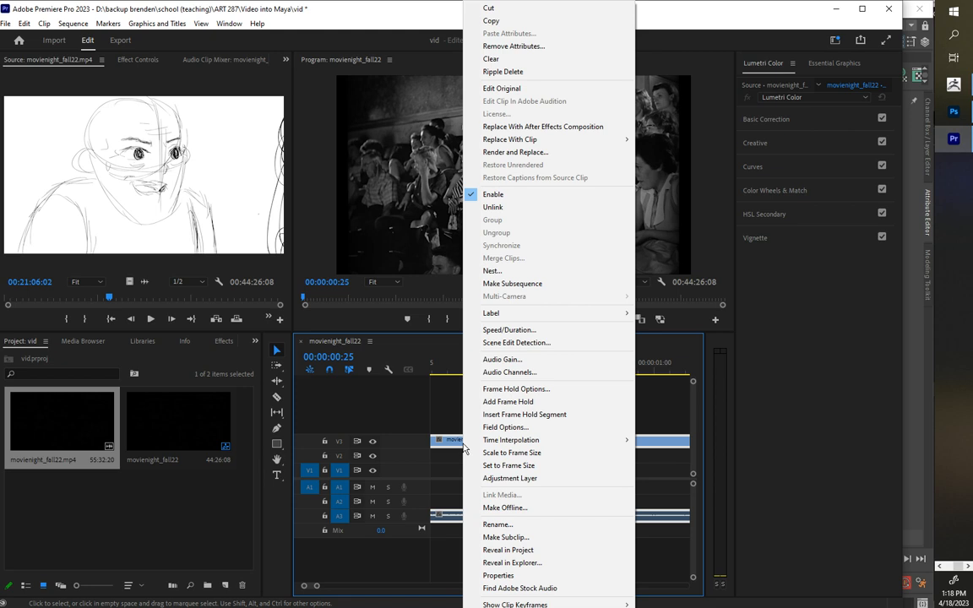
click(472, 444)
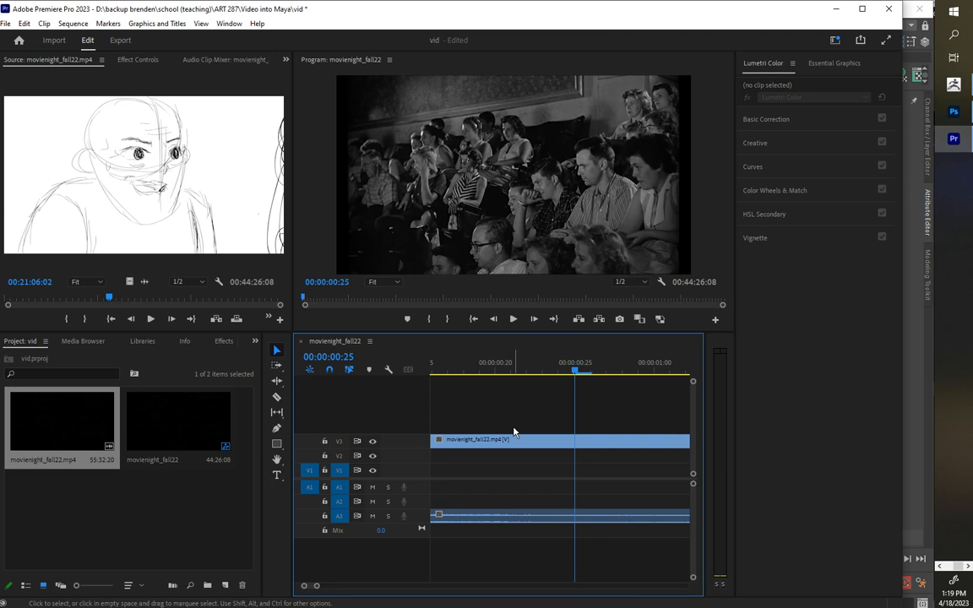
right_click(509, 444)
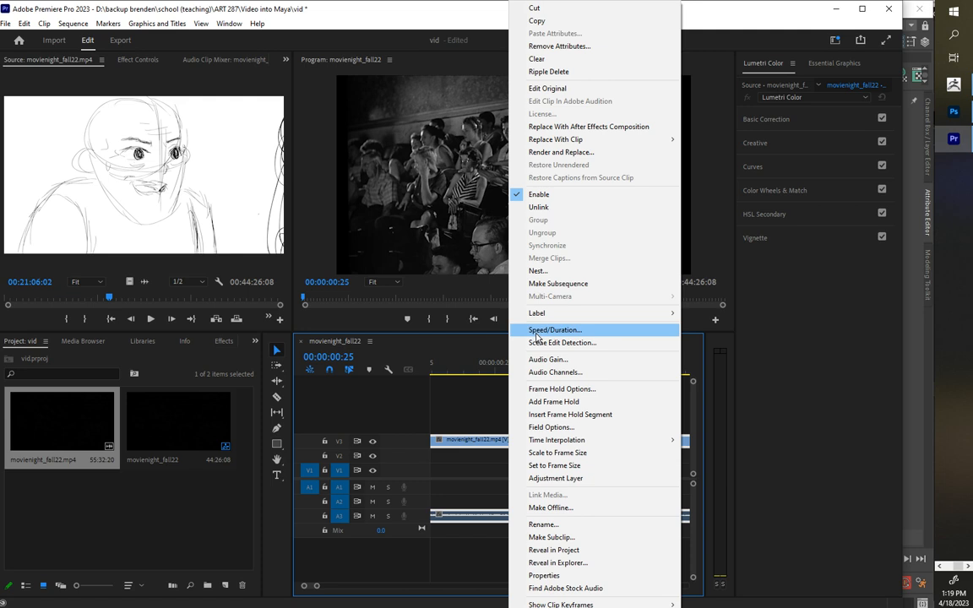
click(554, 329)
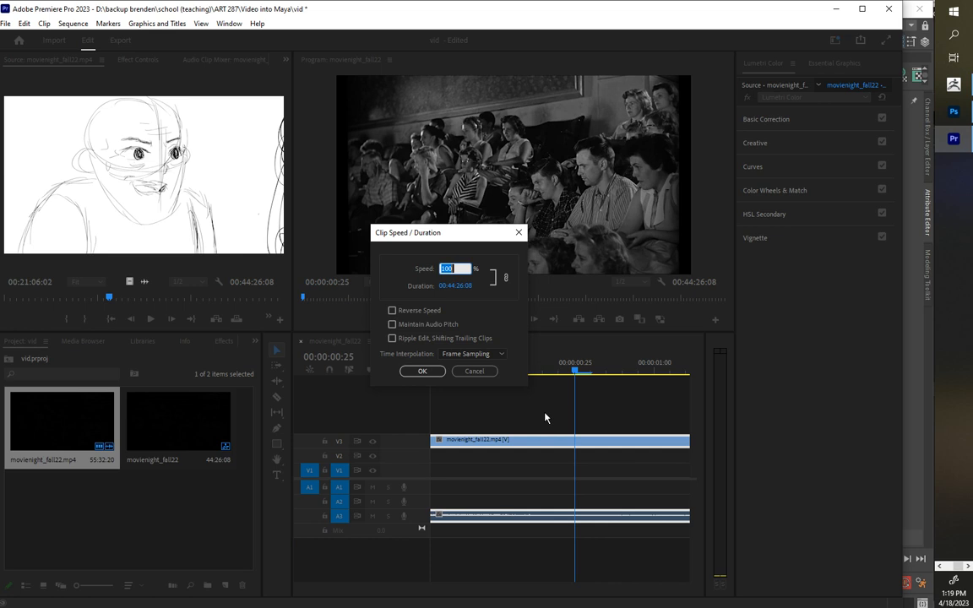
click(518, 232)
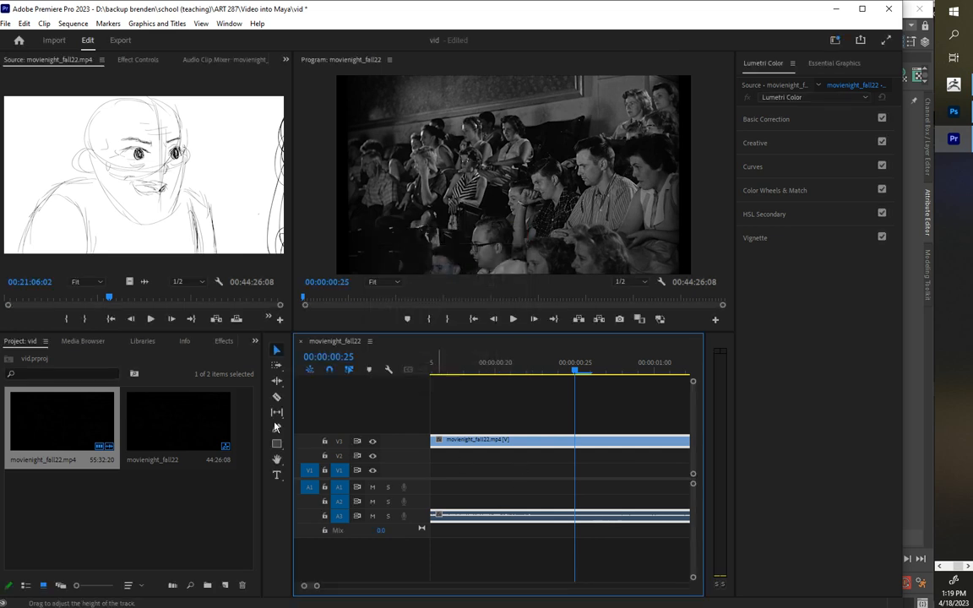
Split the timeline clip at 00:00:00:25 with the Razor tool and delete the segment after the cut
click(276, 398)
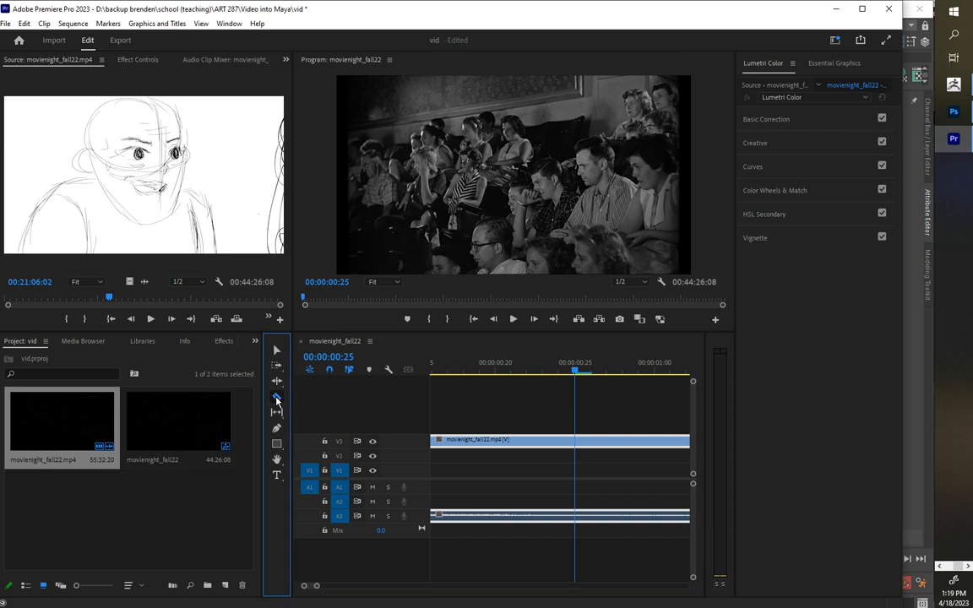
click(577, 439)
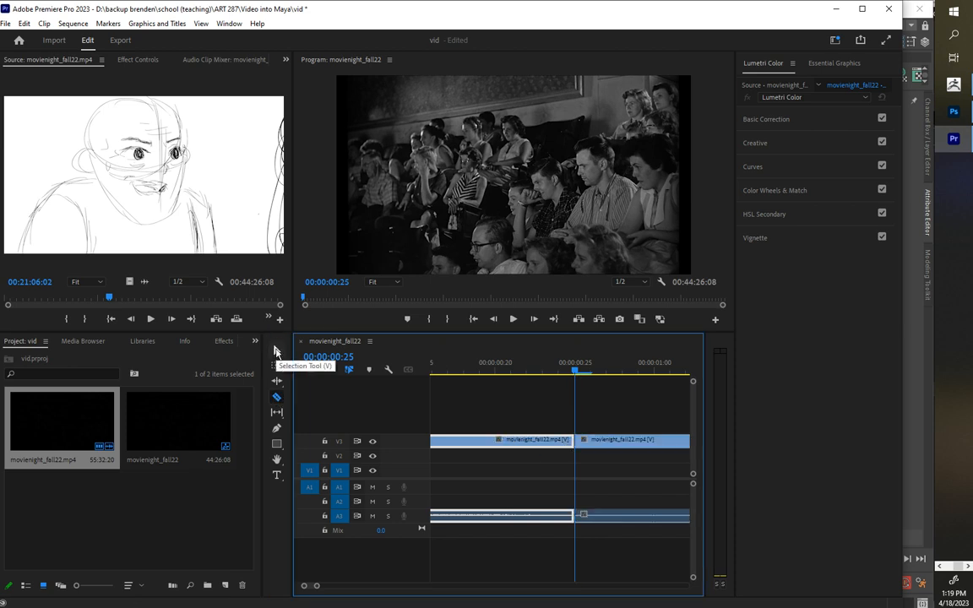
click(275, 350)
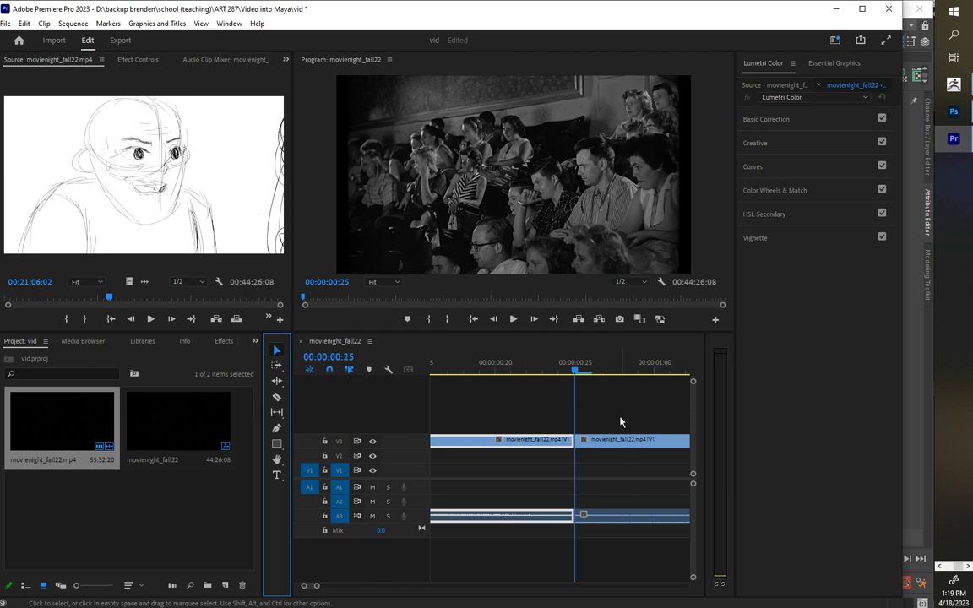
click(620, 441)
key(Delete)
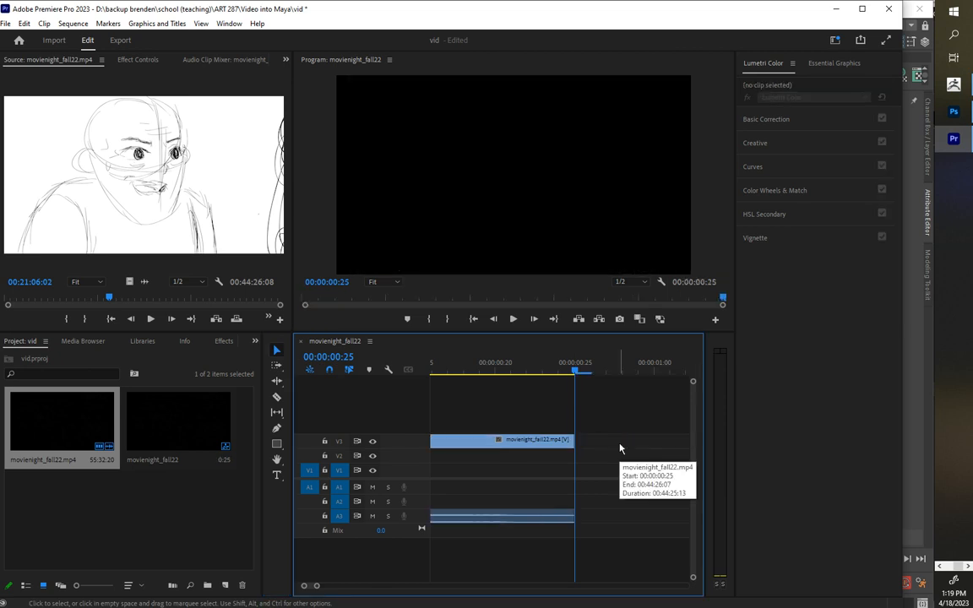
Open the media export settings for the trimmed timeline clip and name the output file video.mp4
drag(479, 414, 511, 465)
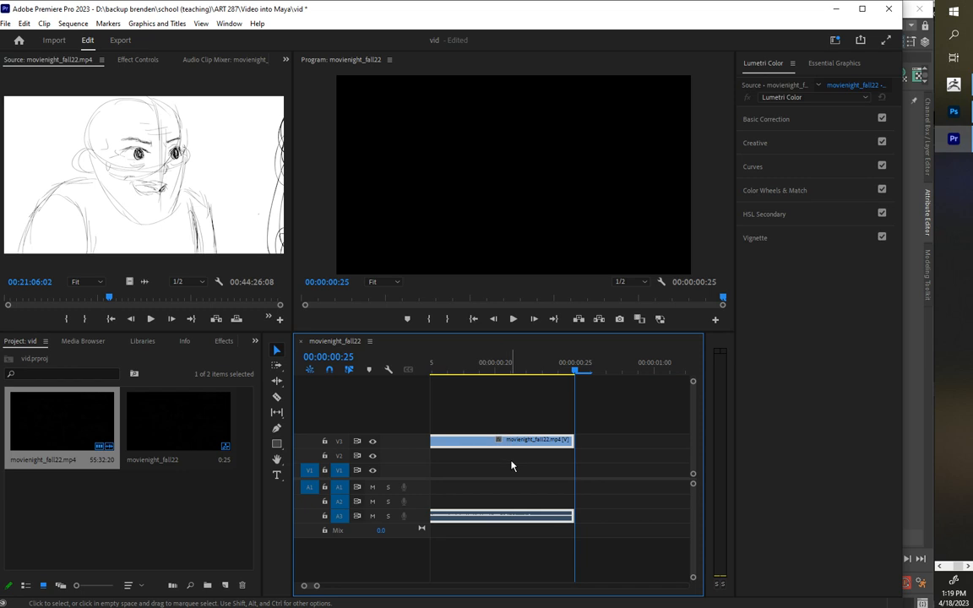
click(5, 25)
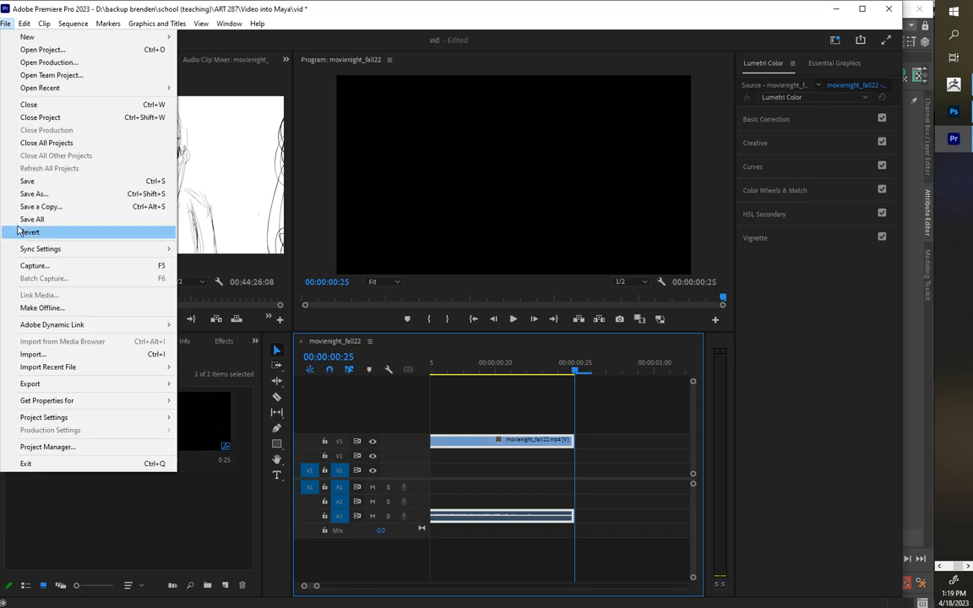
mouse_move(87, 393)
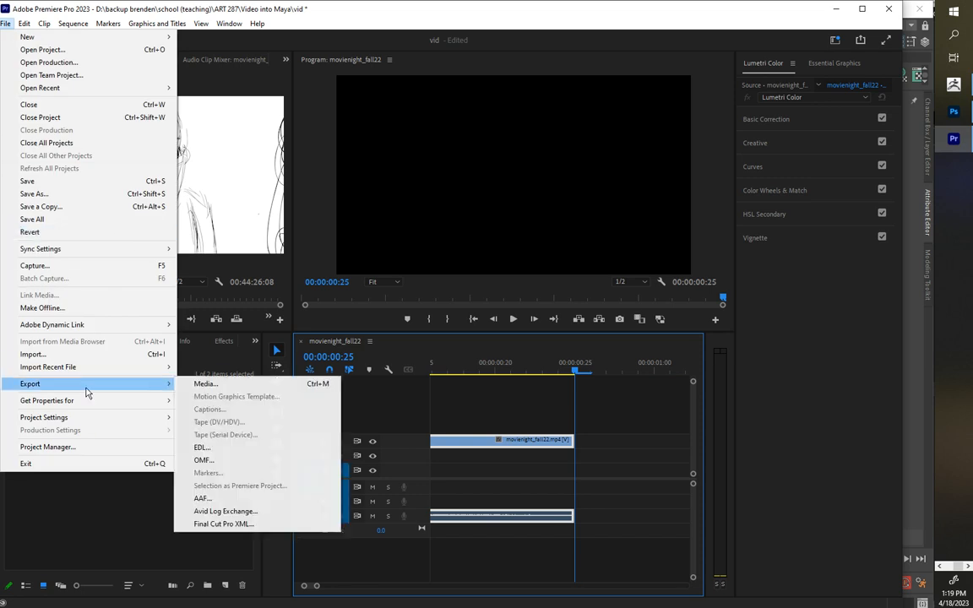
click(222, 387)
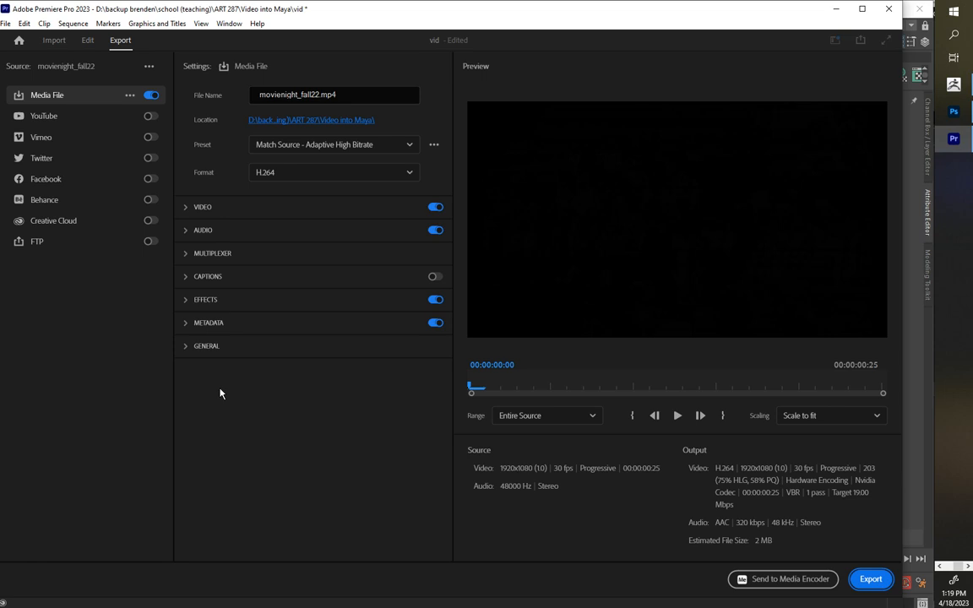
click(317, 94)
drag(316, 94, 228, 97)
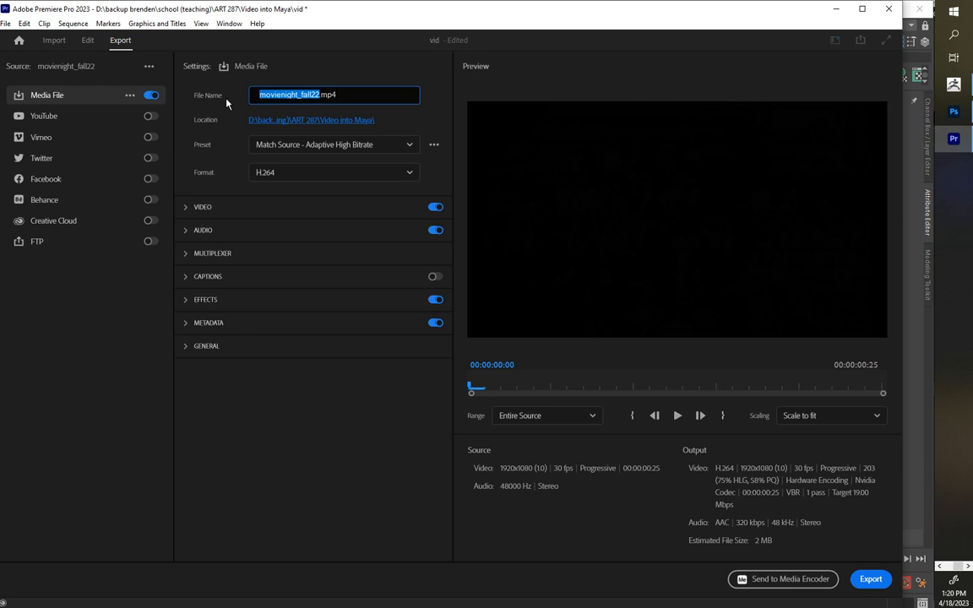
text(video)
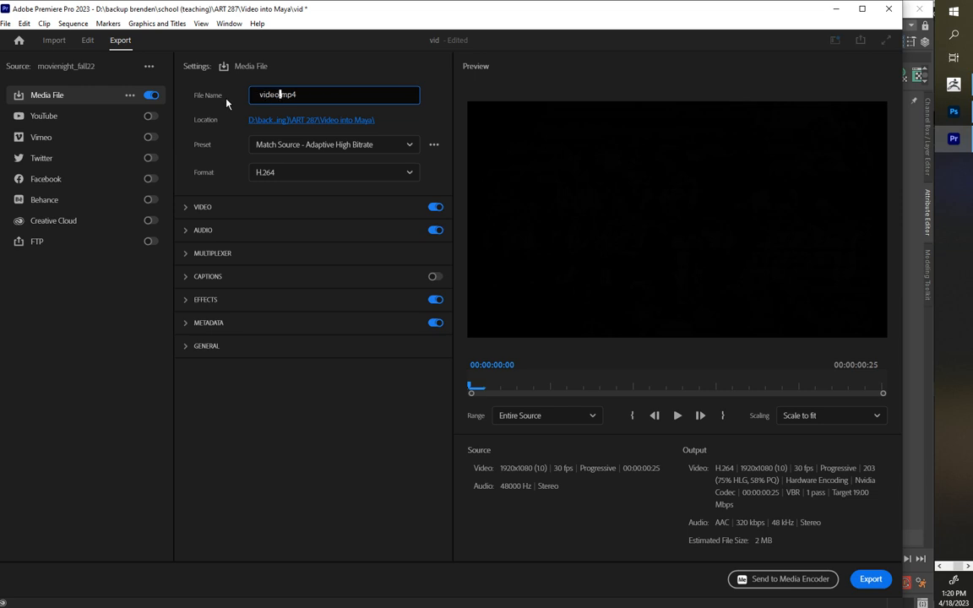
key(Return)
click(312, 124)
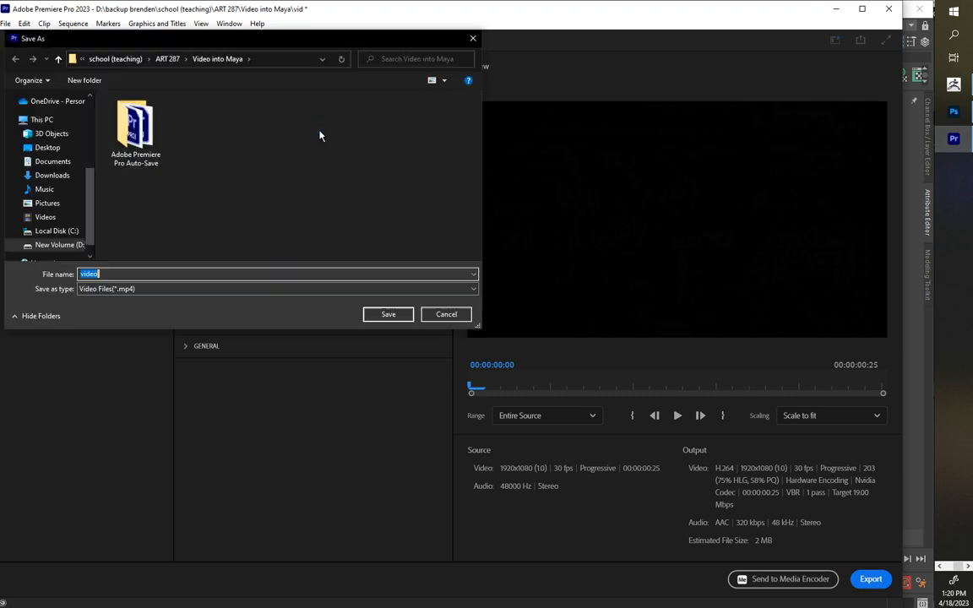
click(444, 315)
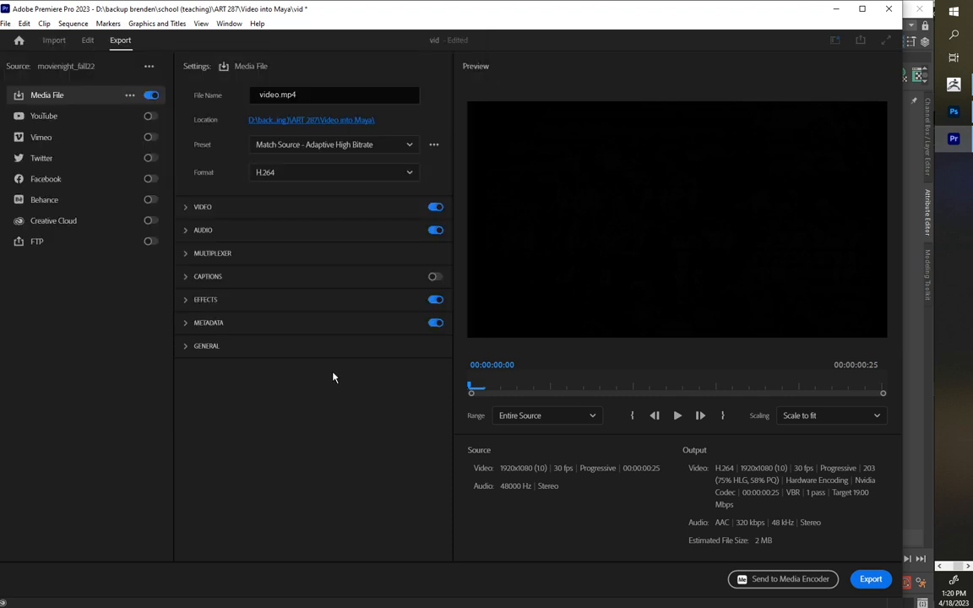
Set the export format to JPEG so the clip is output as still frames
click(265, 172)
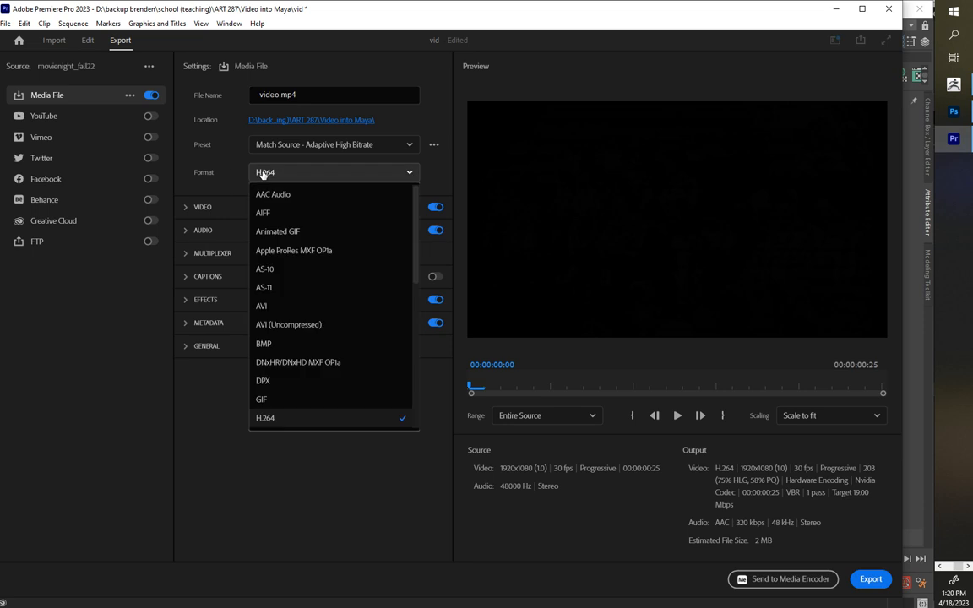
scroll(282, 321, down, 3)
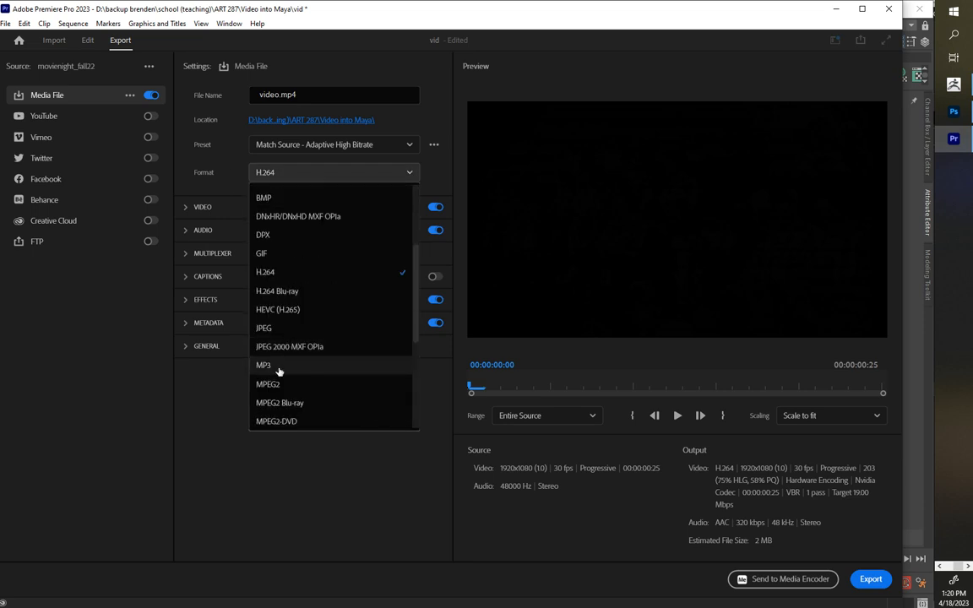
click(269, 328)
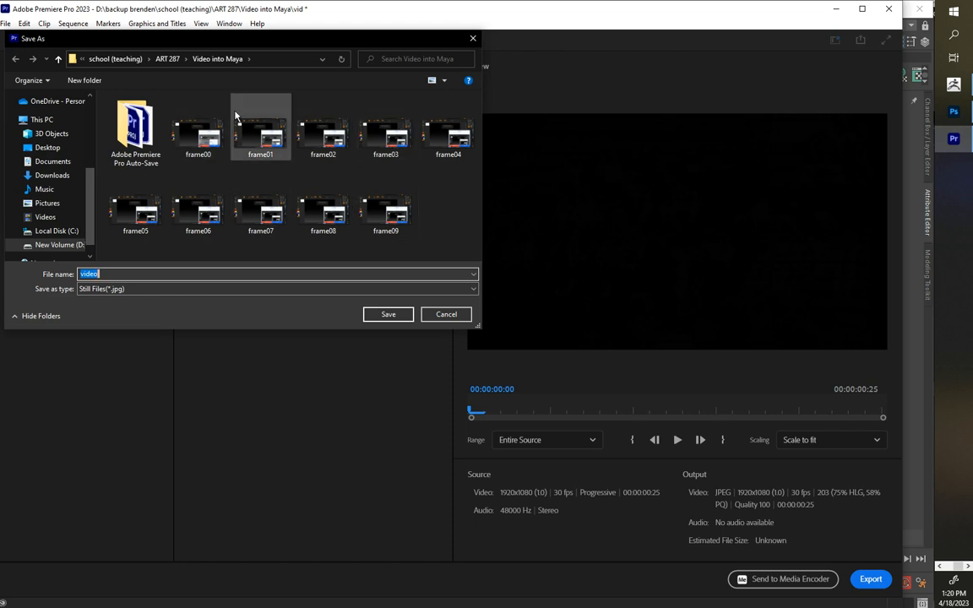
Export the JPEG frames as video into a new folder named "Video INto Maya 2" inside ART 287
click(167, 59)
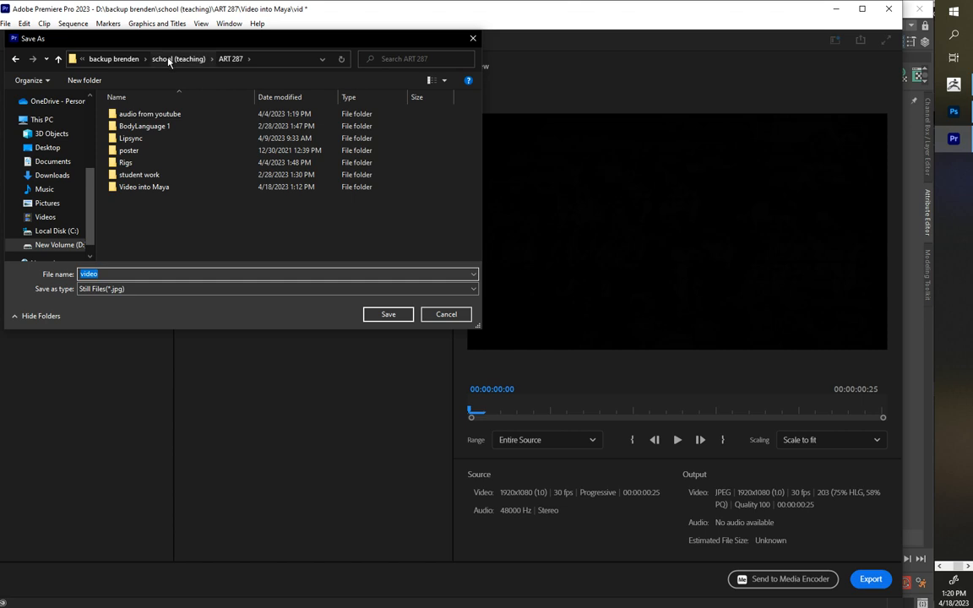
click(83, 80)
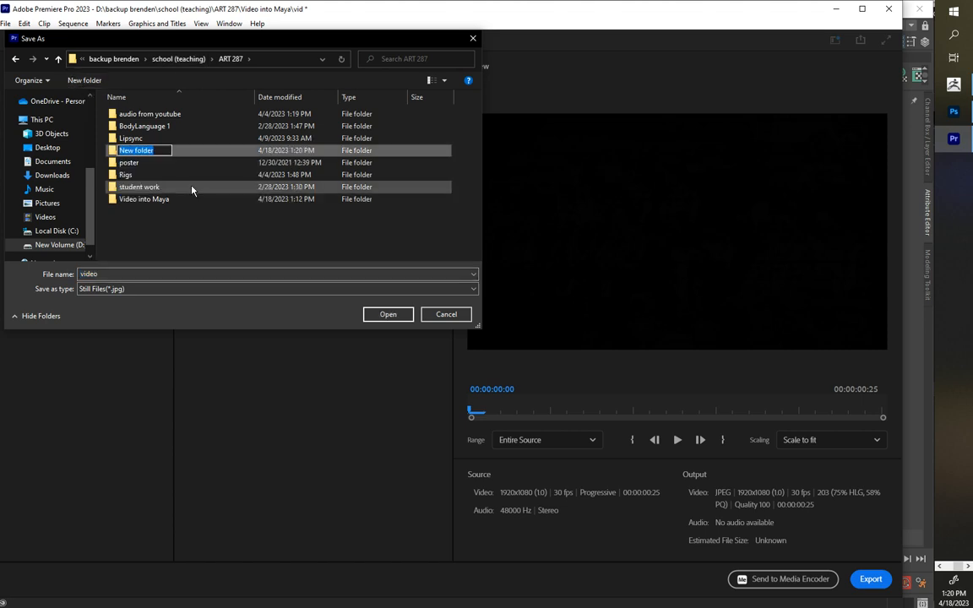
text(Video INto Maya 2)
key(Return)
double_click(171, 201)
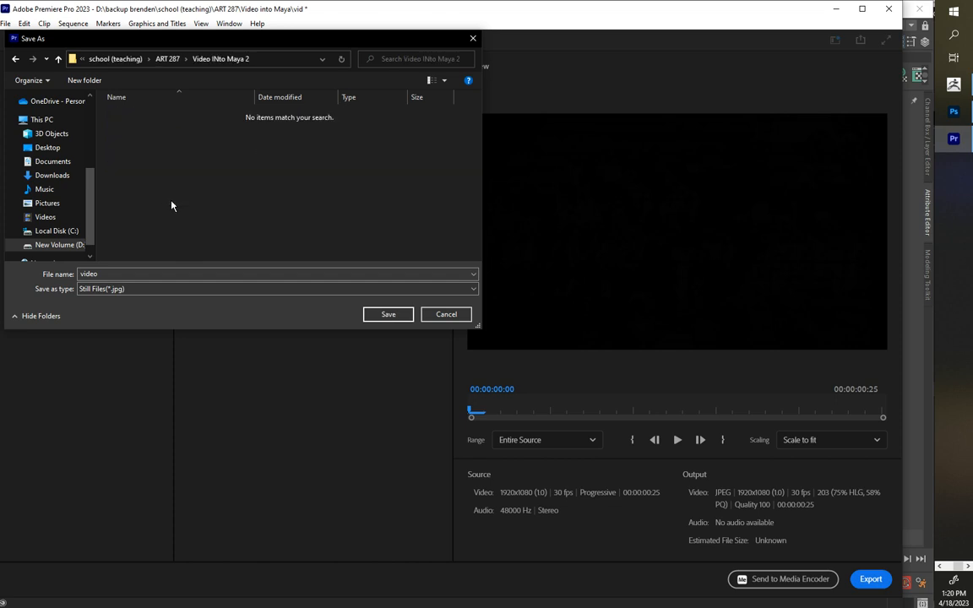
click(388, 314)
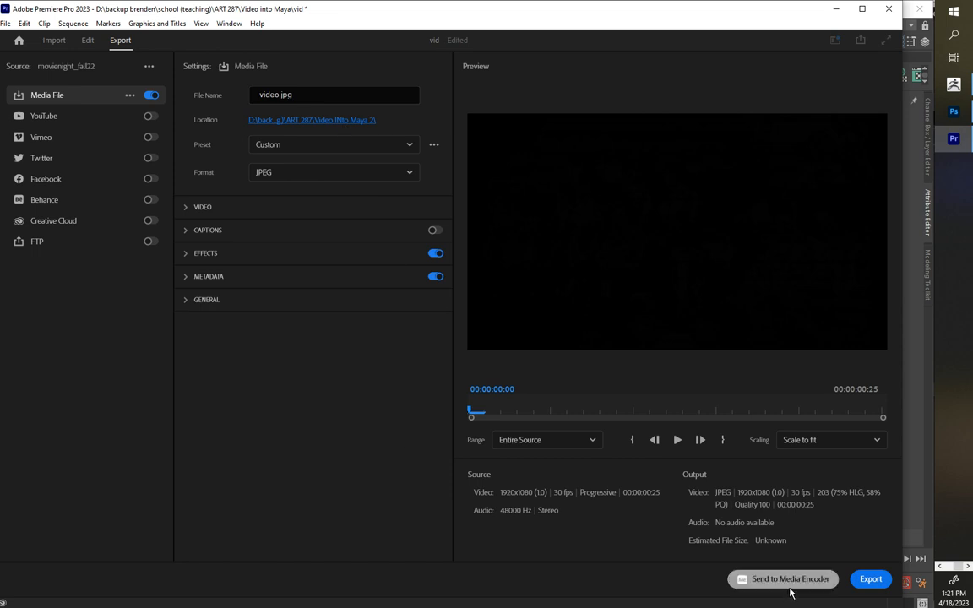
click(869, 581)
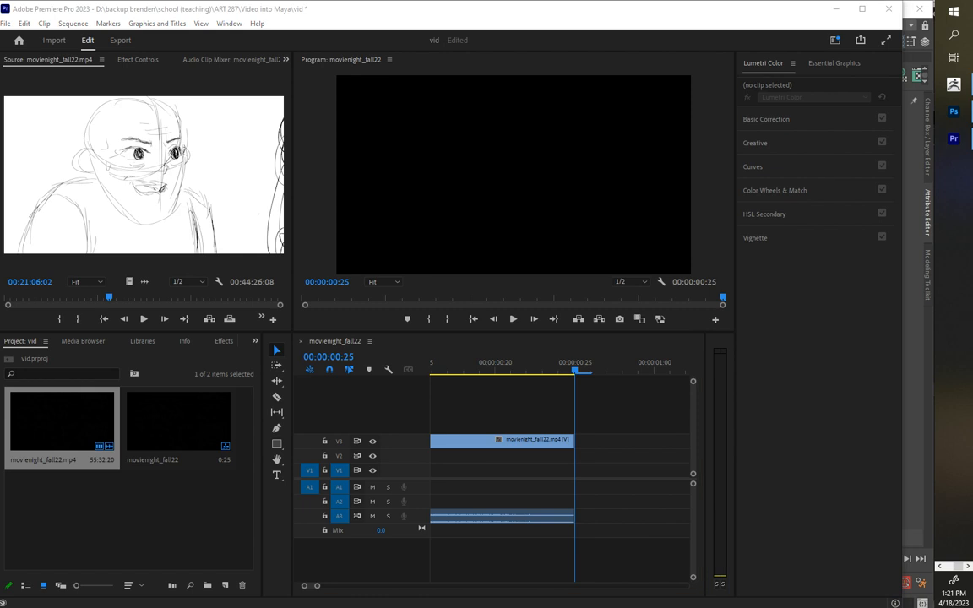
Switch to File Explorer and open the "Video INto Maya 2" folder in ART 287 to check the exported frames
key(alt+Tab)
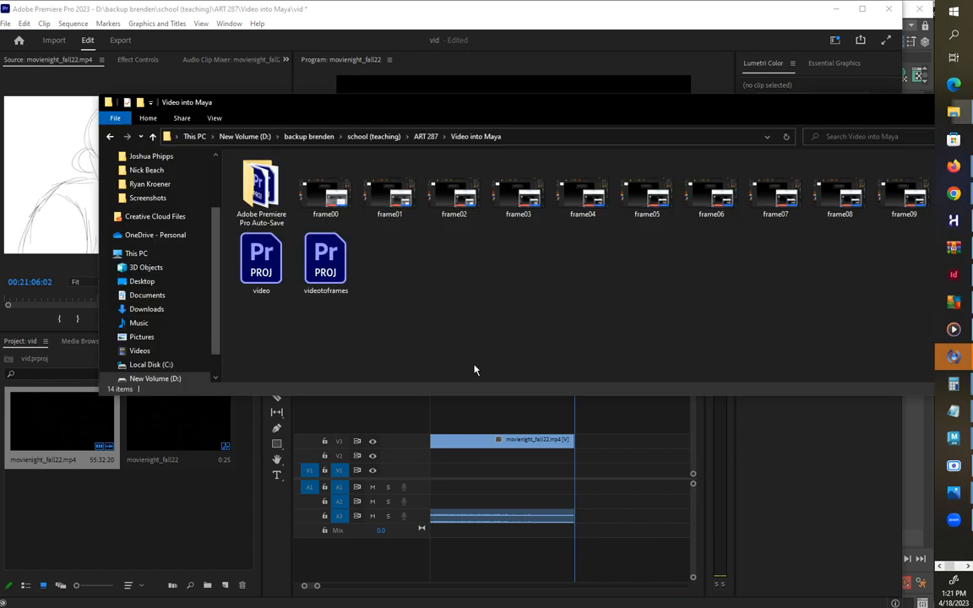
click(421, 137)
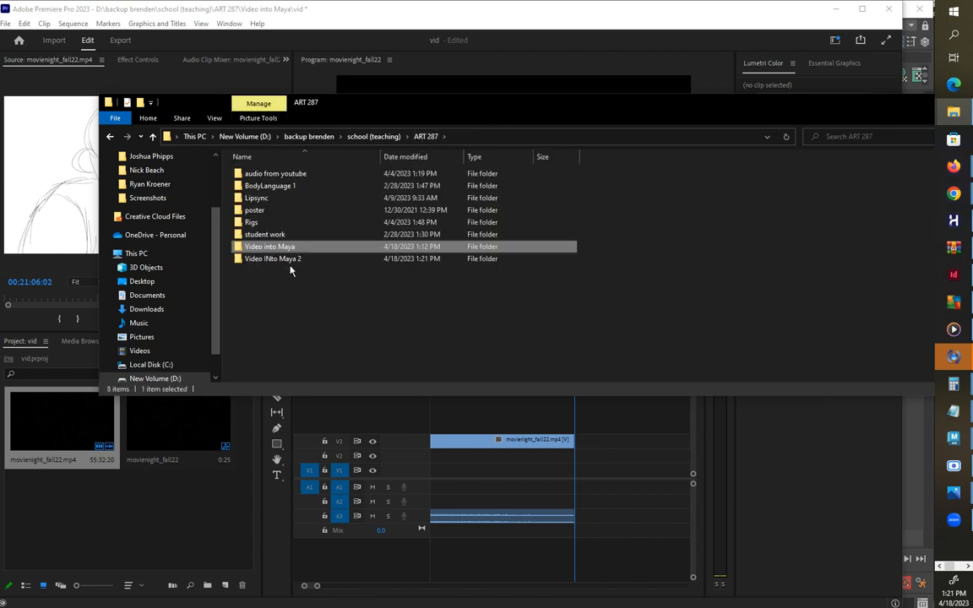
double_click(290, 261)
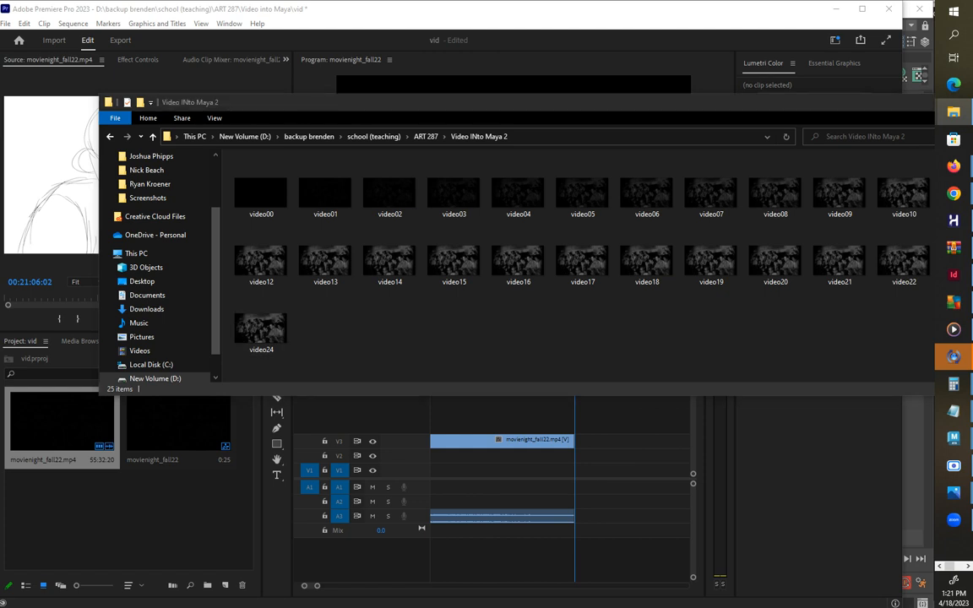
Switch to Maya and create a free image plane in the character scene
key(alt+Tab)
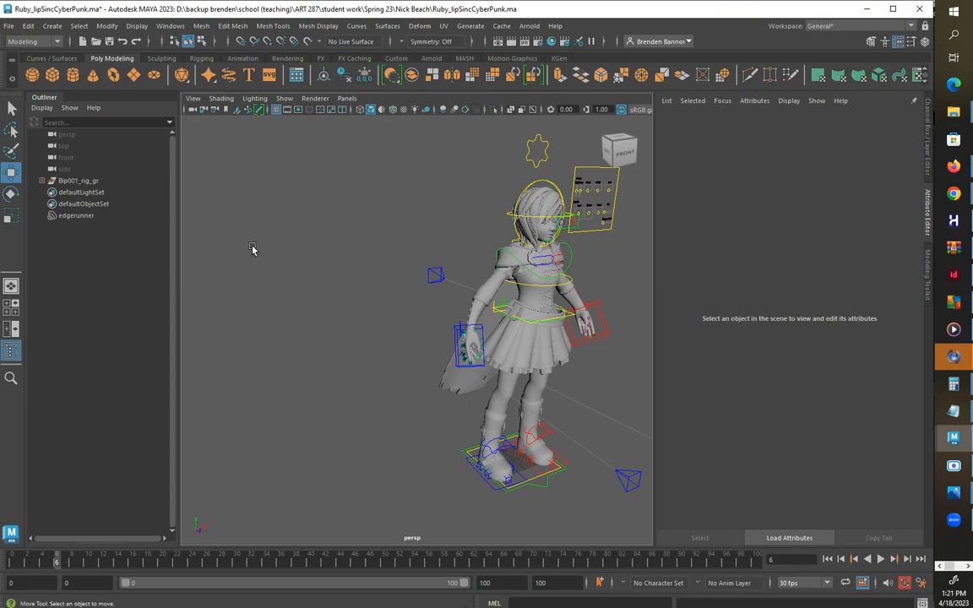
click(51, 28)
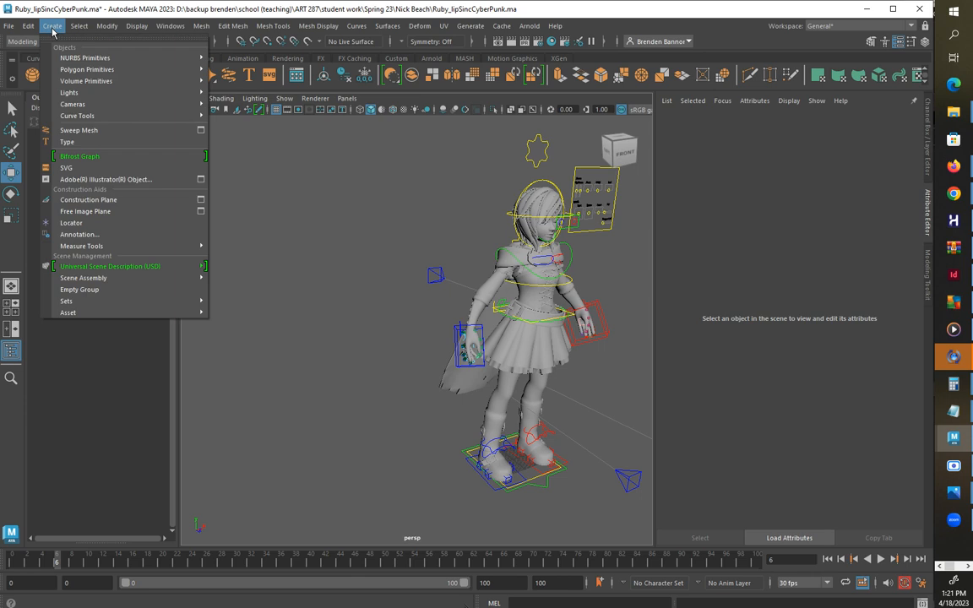
click(142, 212)
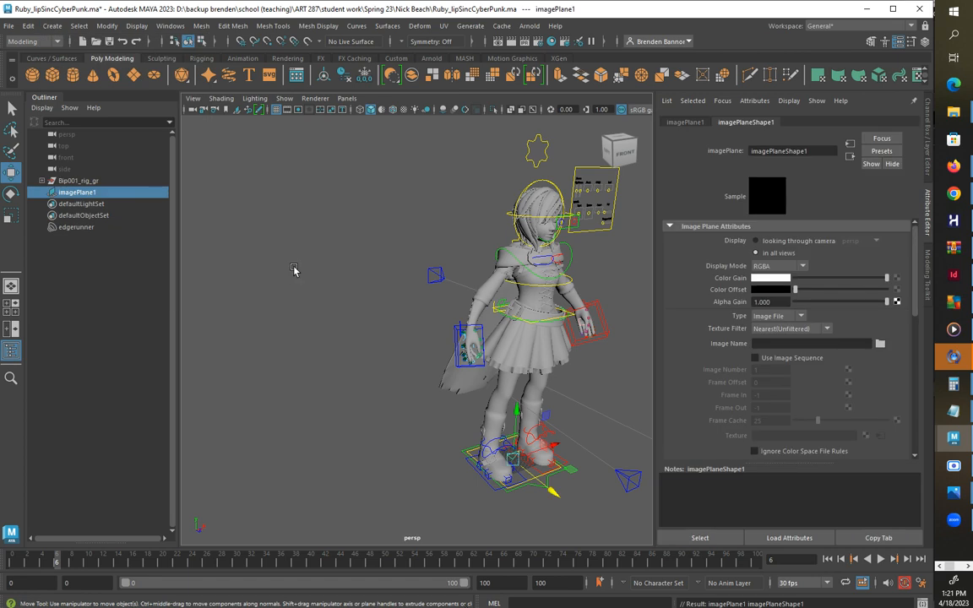
Load video00.jpg from the "Video INto Maya 2" folder into the image plane and enable Use Image Sequence
click(880, 344)
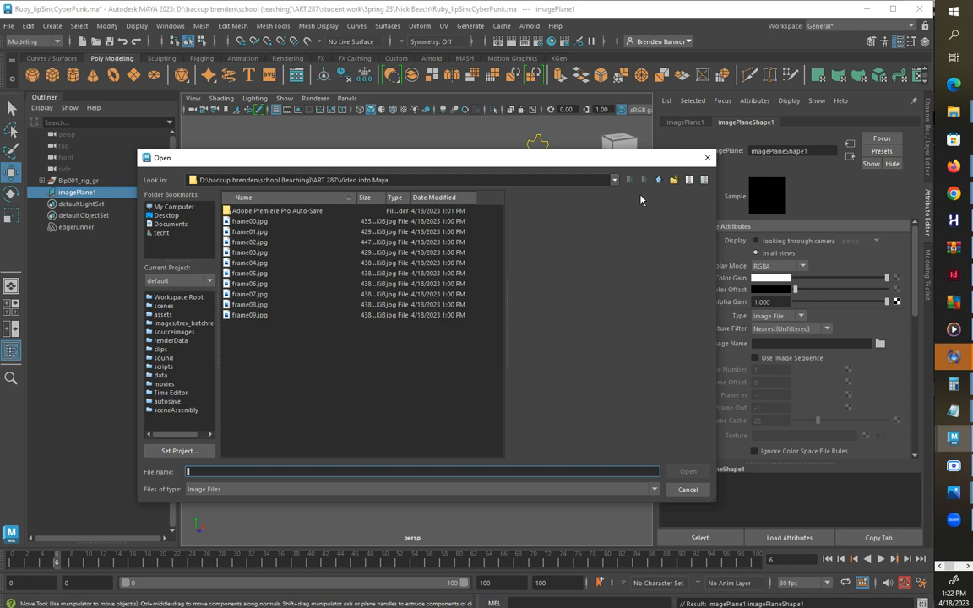
click(658, 179)
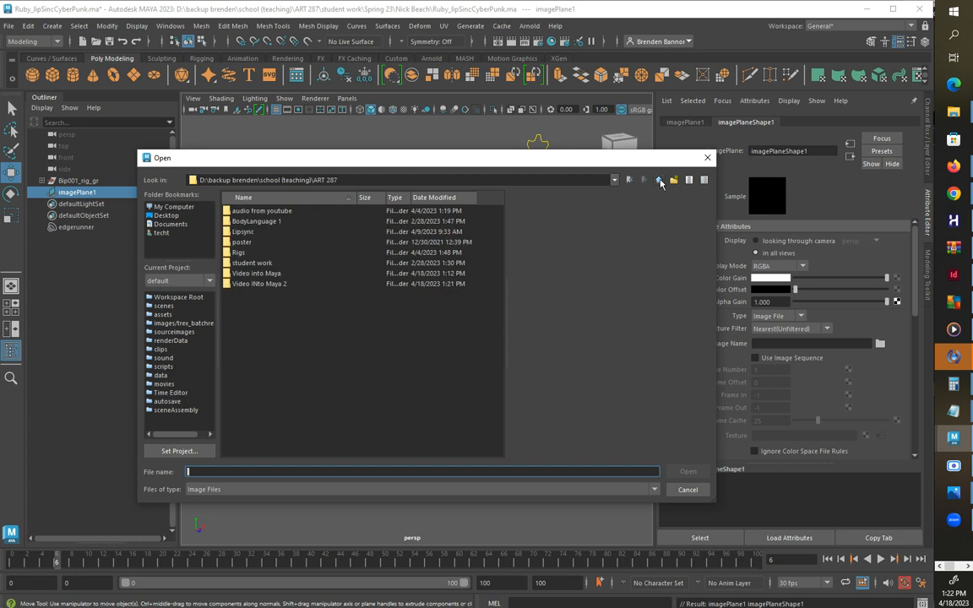
double_click(267, 283)
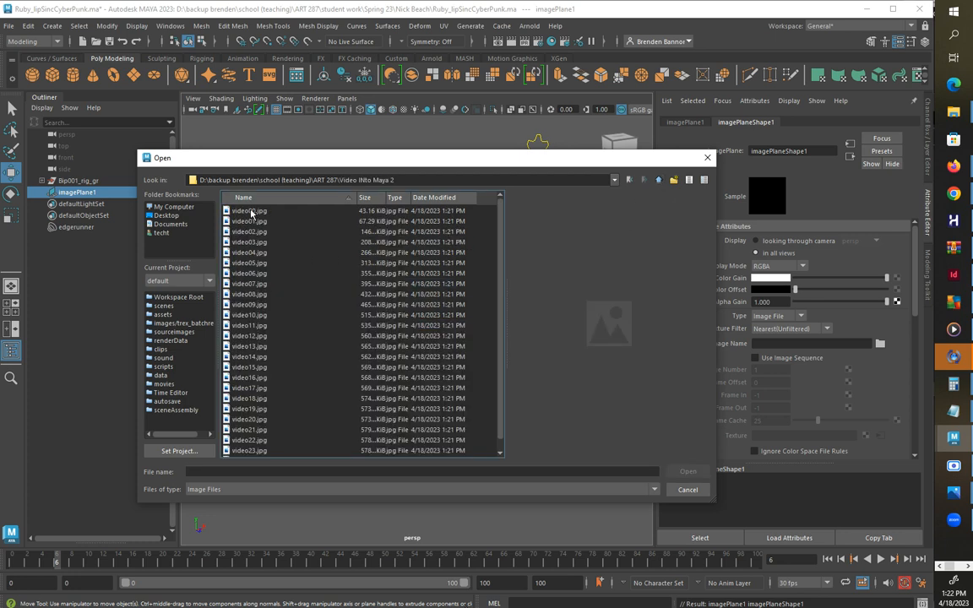
click(250, 212)
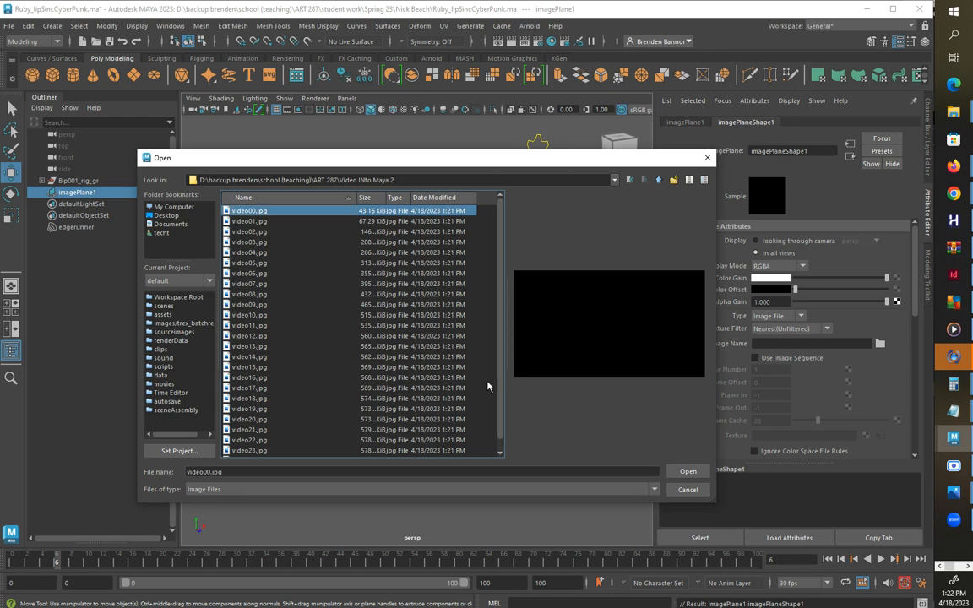
key(Return)
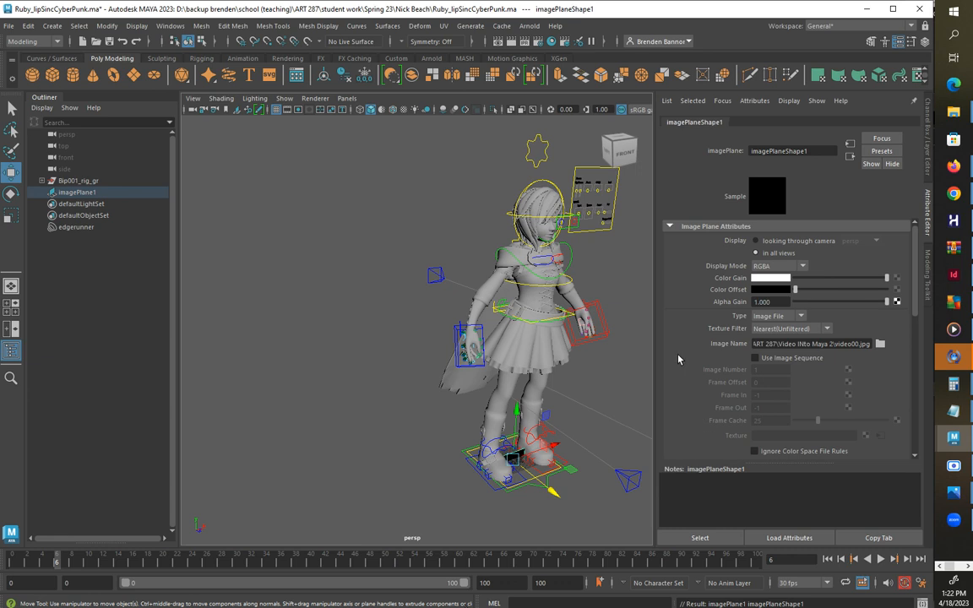
click(755, 358)
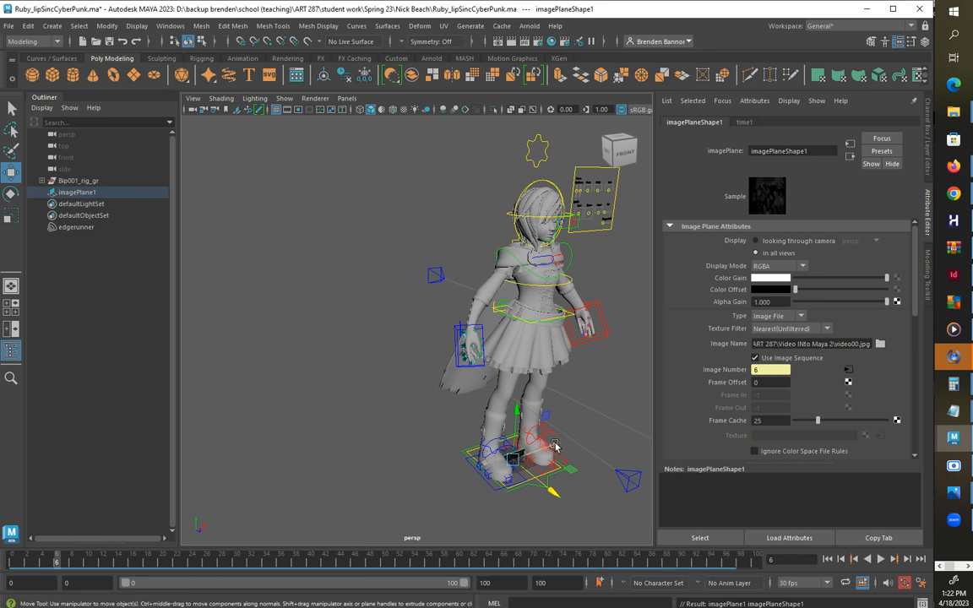
Move the image plane to about X -77.13, Y 121.26, Z -15.89 beside the character and scale it up uniformly to a large screen
drag(555, 446, 433, 491)
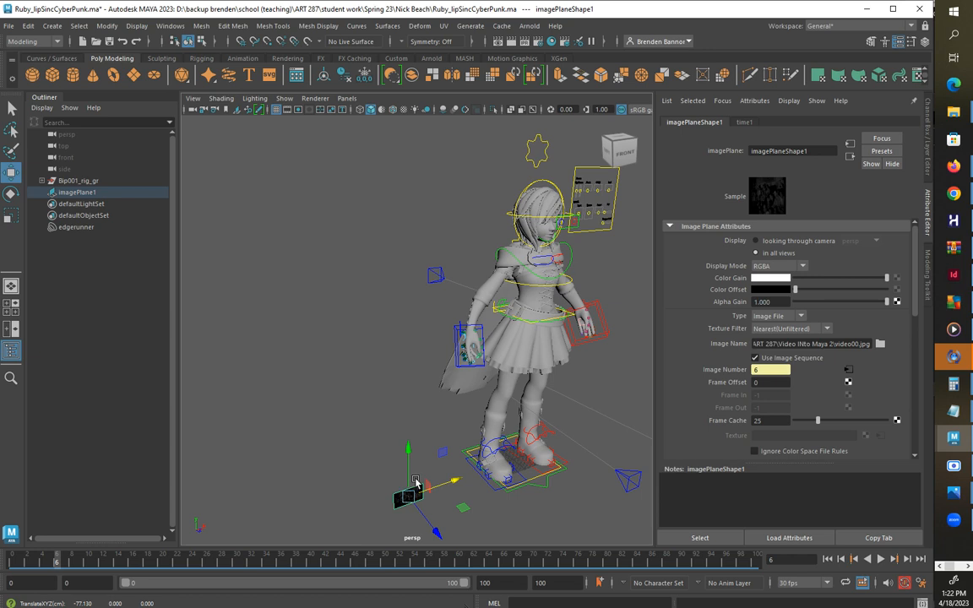
drag(406, 465, 406, 263)
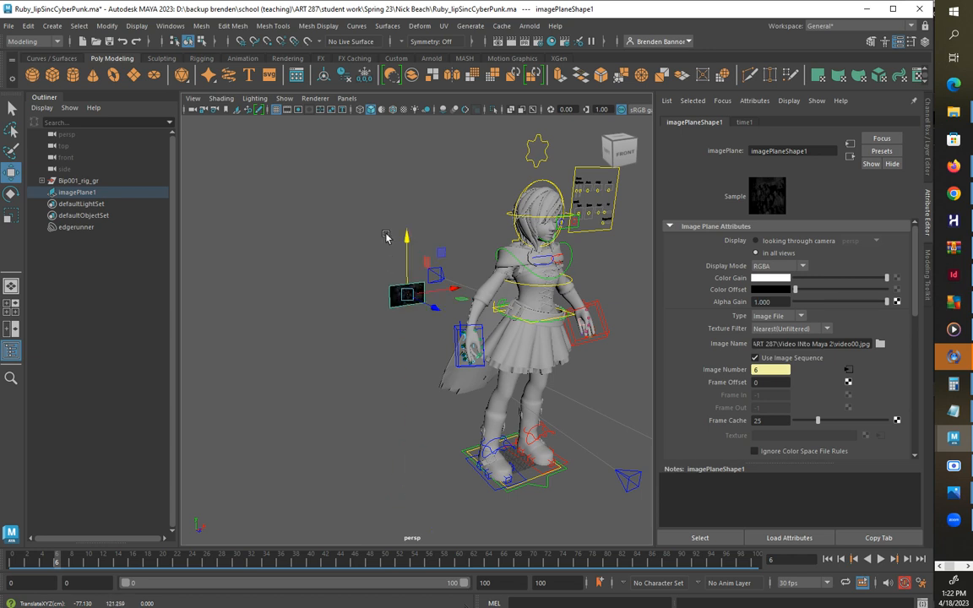
drag(432, 308, 419, 300)
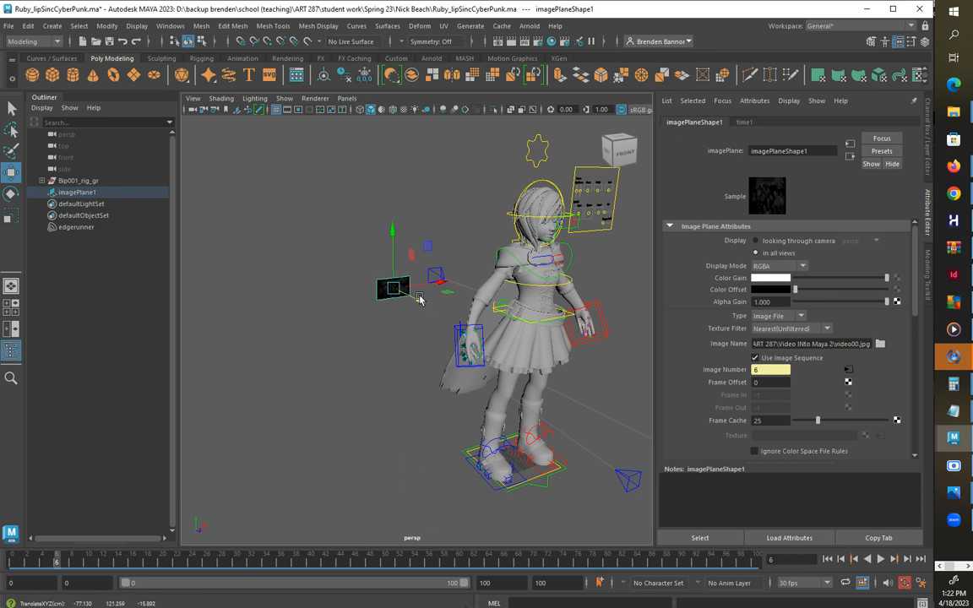
key(e)
key(r)
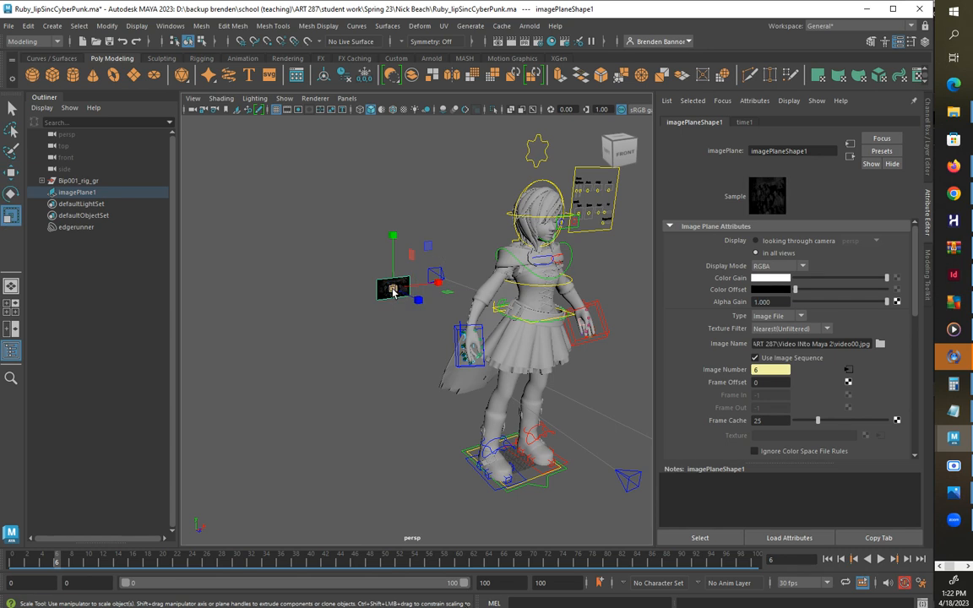
drag(394, 288, 520, 288)
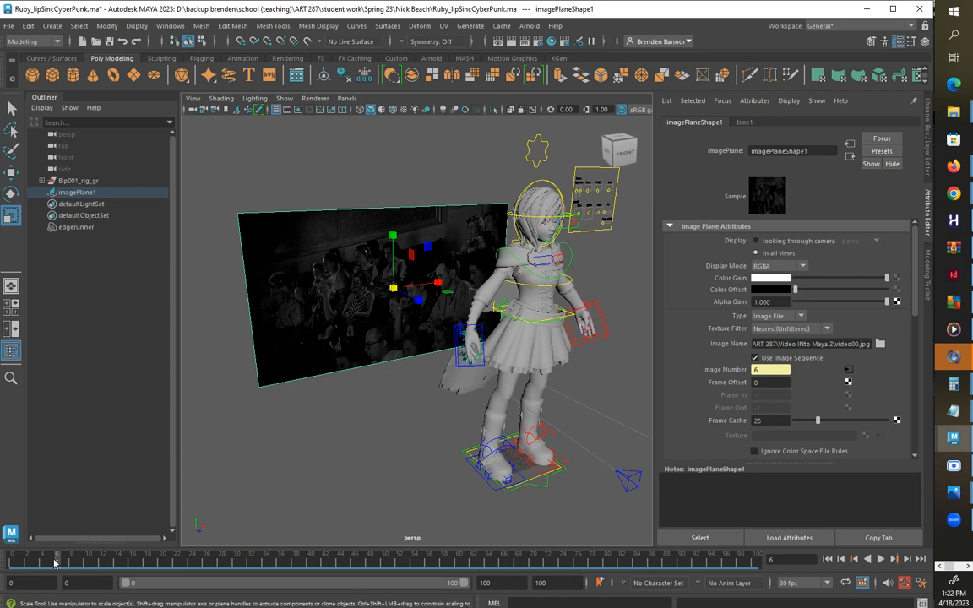
Scrub the timeline from frame 6 to about frame 24 and back to 0 to check the image sequence playback
drag(55, 562, 187, 563)
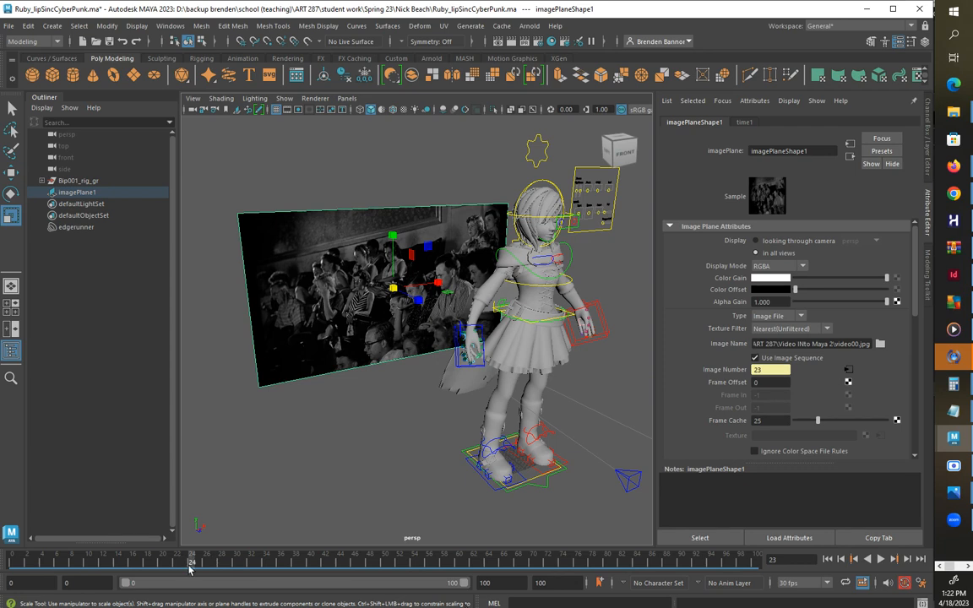
drag(193, 566, 10, 583)
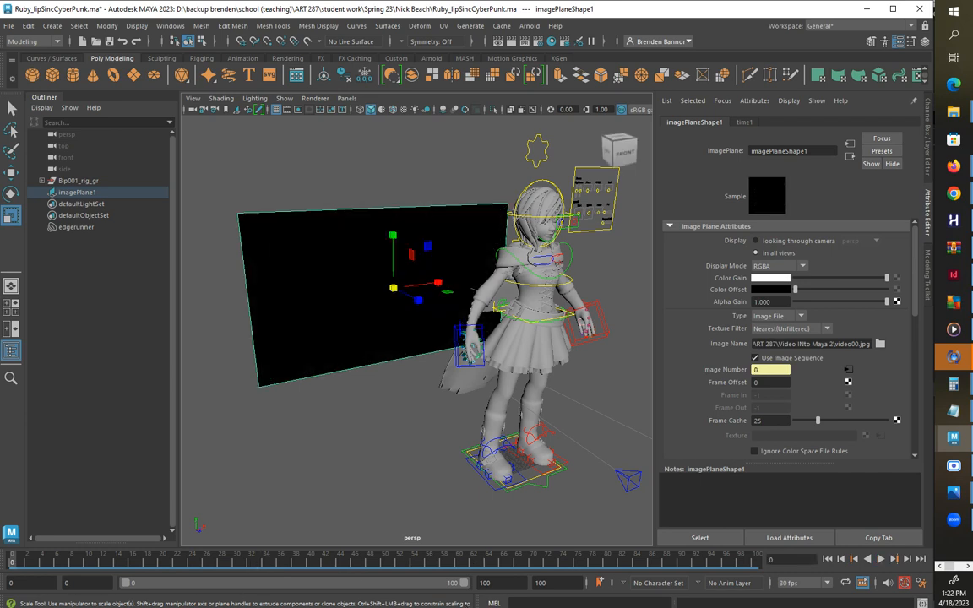